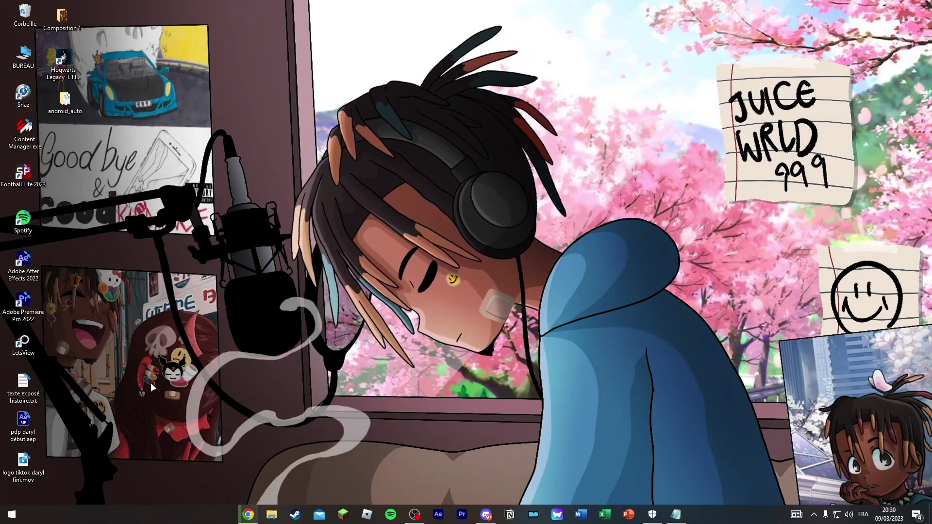
# Step: Preview the WJGcZKB3_4x.jpg photo from the desktop, then return to After Effects
pyautogui.moveTo(155, 382); pyautogui.dragTo(908, 26)
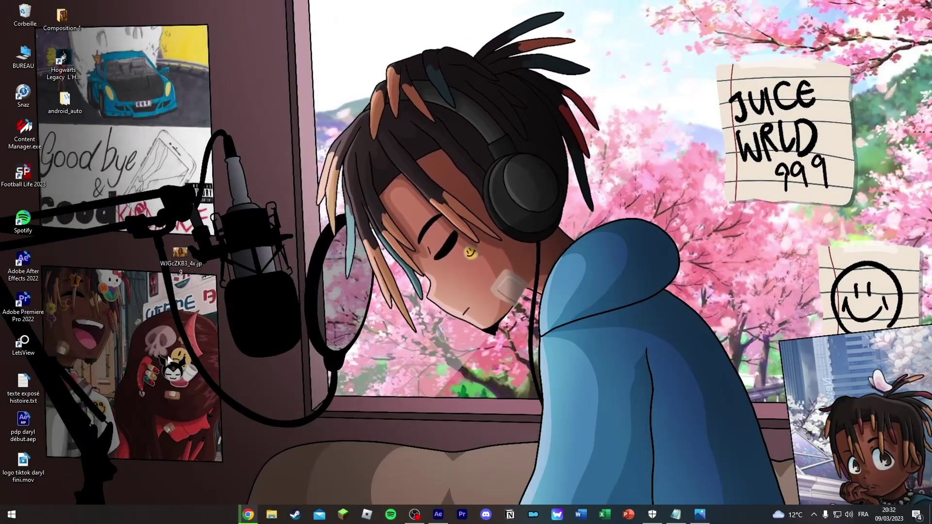
pyautogui.moveTo(160, 301); pyautogui.dragTo(249, 202)
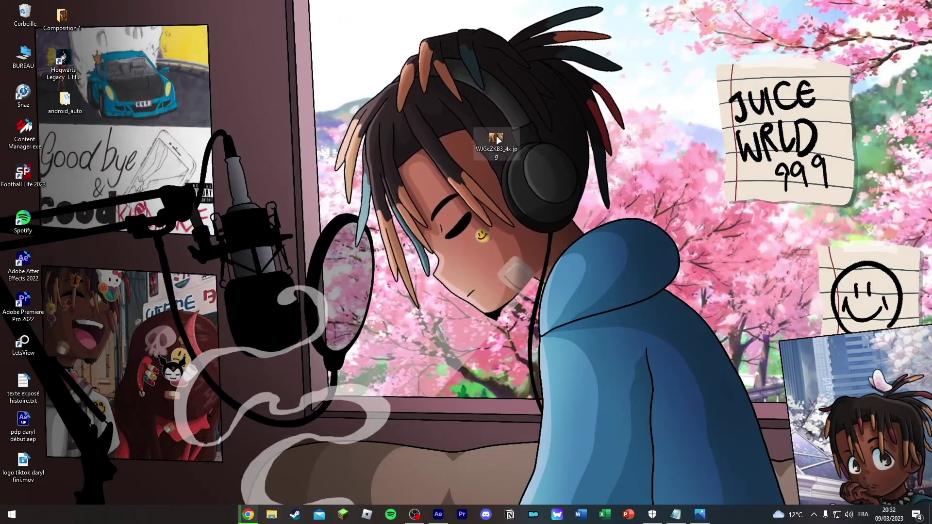
pyautogui.moveTo(183, 255); pyautogui.dragTo(499, 141)
pyautogui.doubleClick(499, 142)
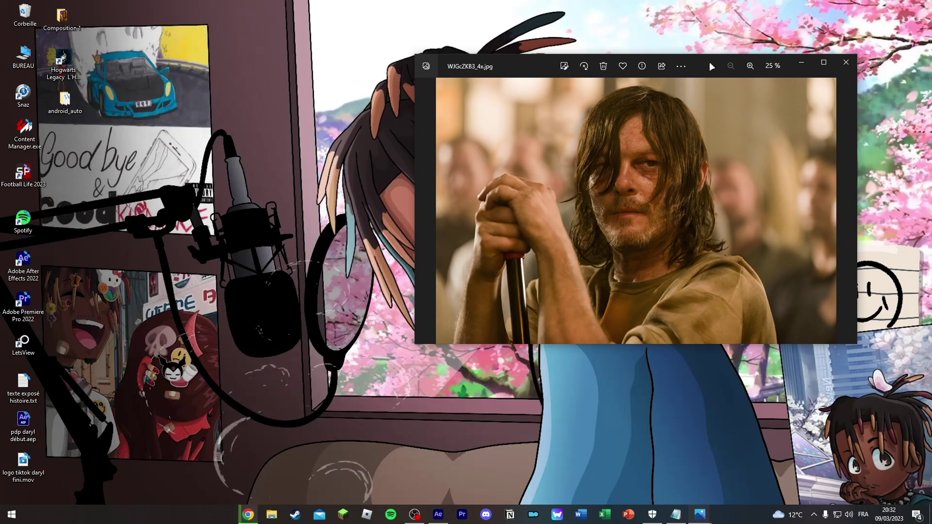
pyautogui.moveTo(704, 64); pyautogui.dragTo(436, 60)
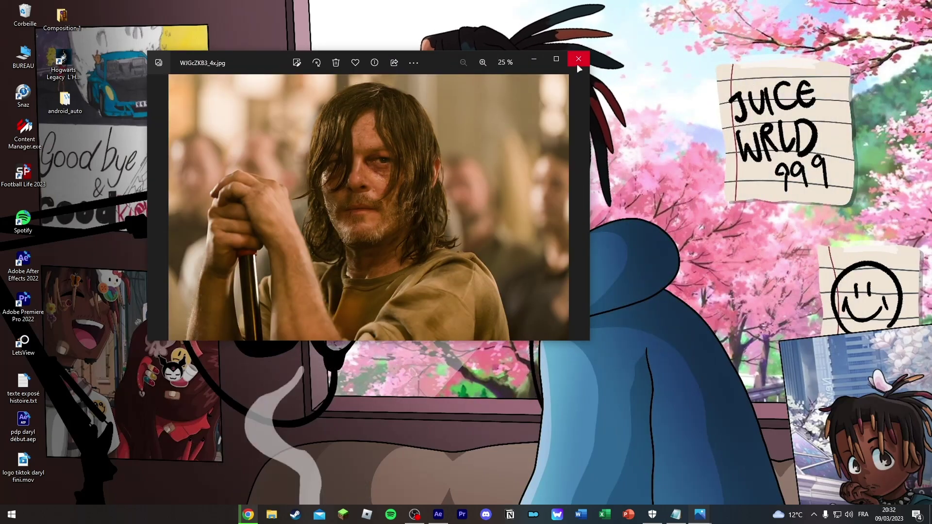
pyautogui.click(579, 59)
pyautogui.hotkey('alt', 'Tab')
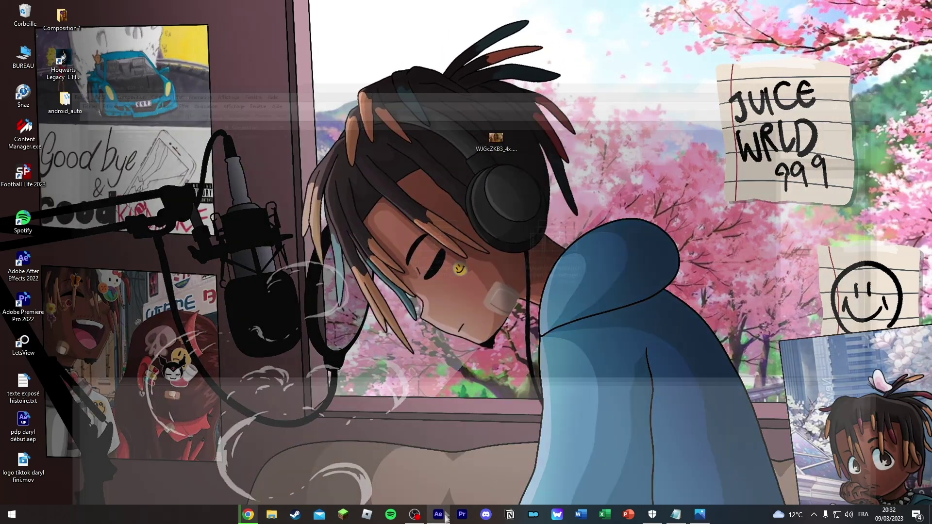
# Step: Create Composition 1 at 512×512 px, 60 fps, lasting 0:00:30:00
pyautogui.click(414, 179)
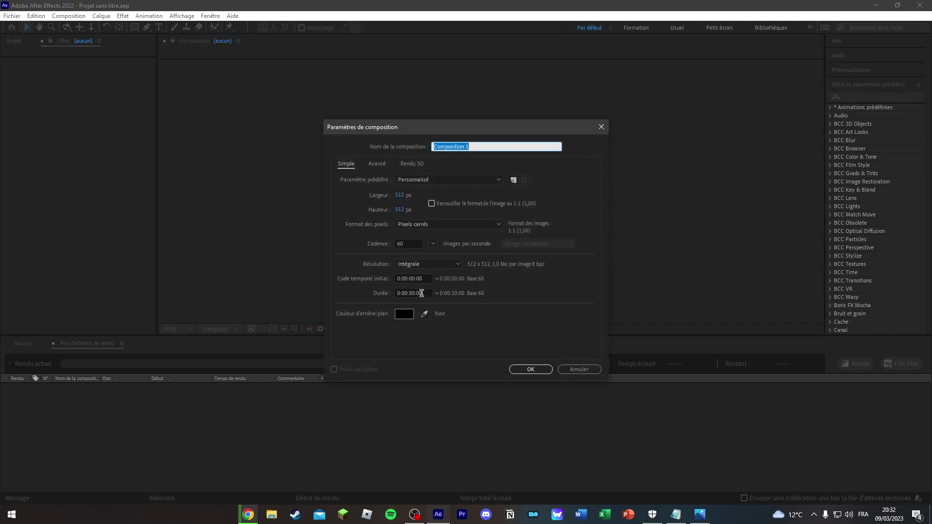
pyautogui.click(543, 364)
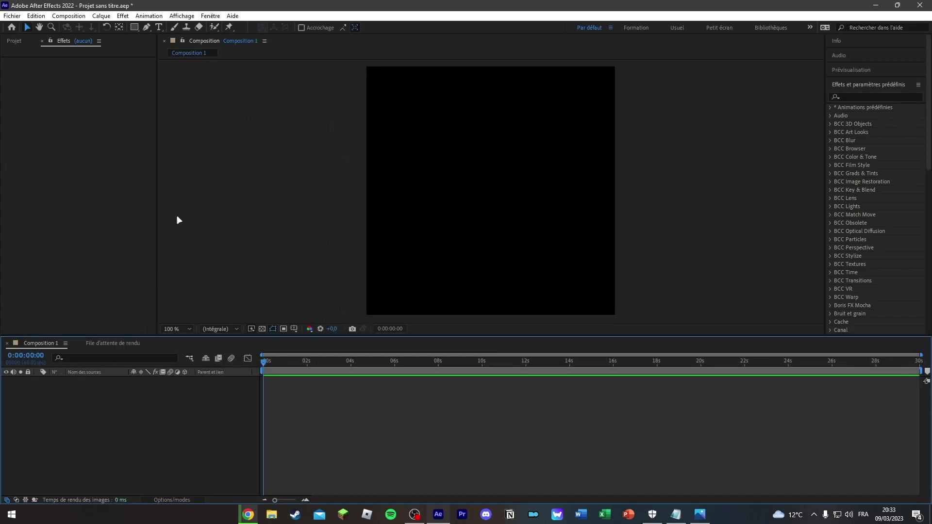
pyautogui.click(14, 42)
# Step: Import WJGcZKB3_4x.jpg from the desktop and place it in Composition 1
pyautogui.doubleClick(52, 187)
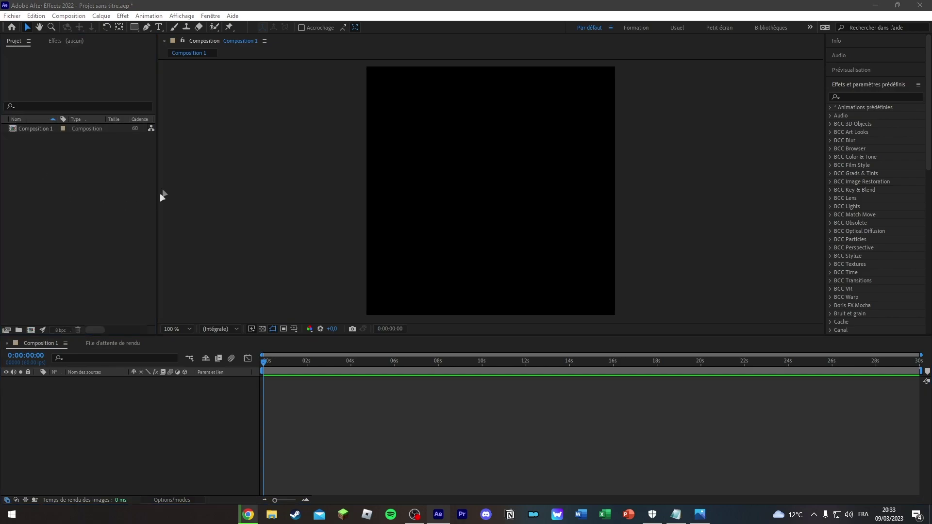
pyautogui.click(56, 112)
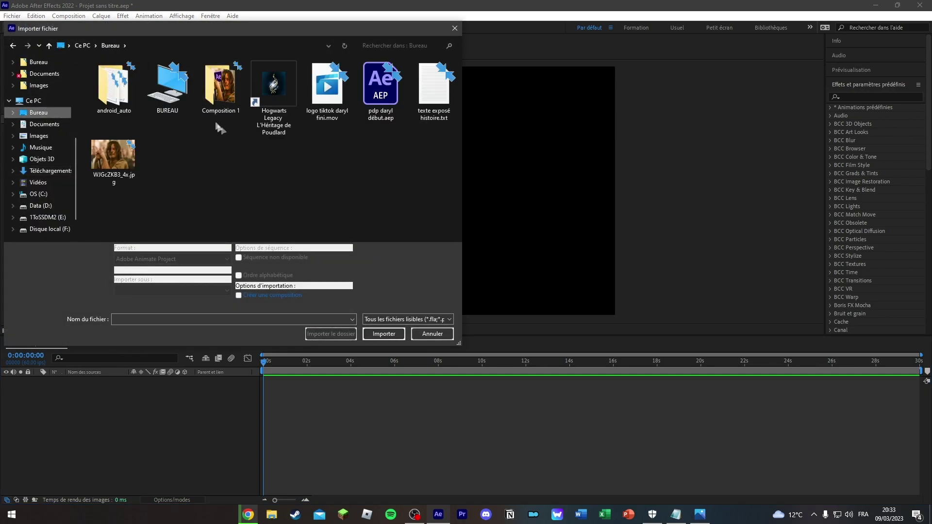
pyautogui.doubleClick(113, 158)
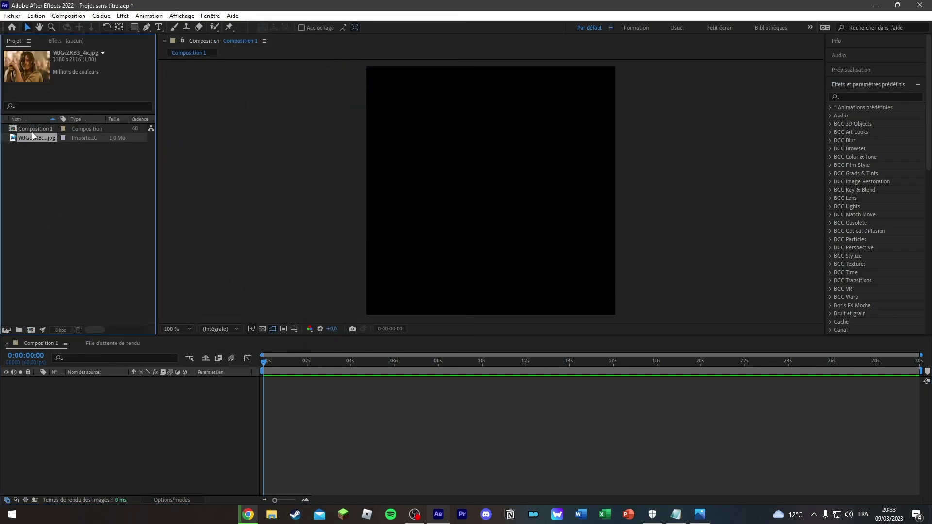
pyautogui.moveTo(34, 138); pyautogui.dragTo(137, 390)
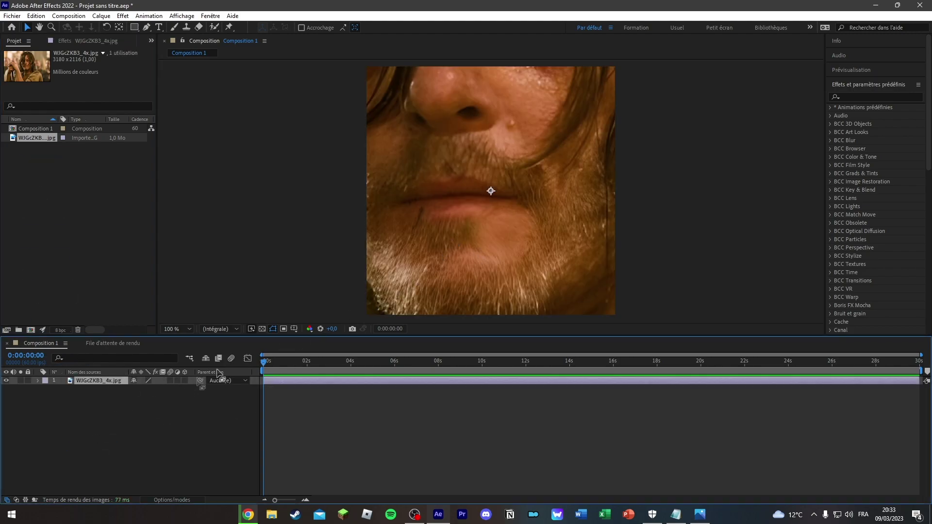
# Step: Scale the photo layer to 25% and move it right, to about 328,256
pyautogui.click(39, 382)
pyautogui.click(45, 390)
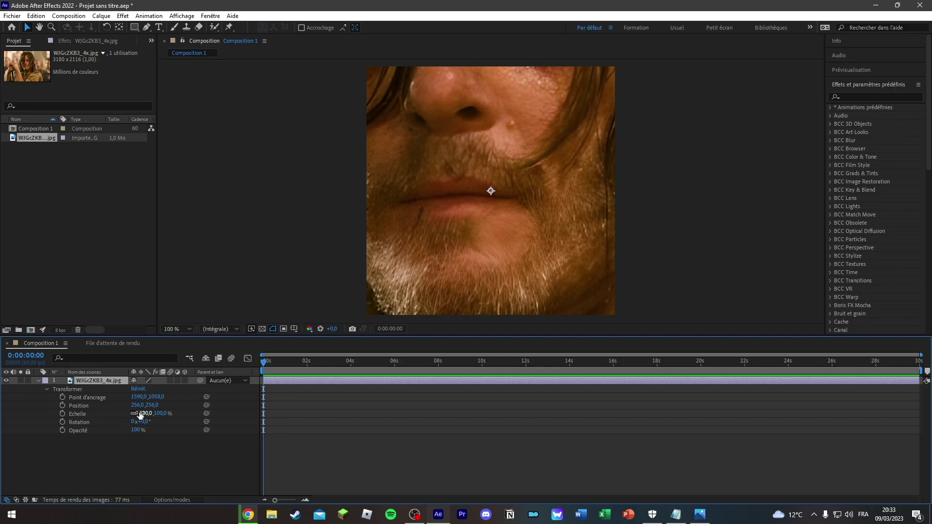
pyautogui.moveTo(140, 414); pyautogui.dragTo(109, 414)
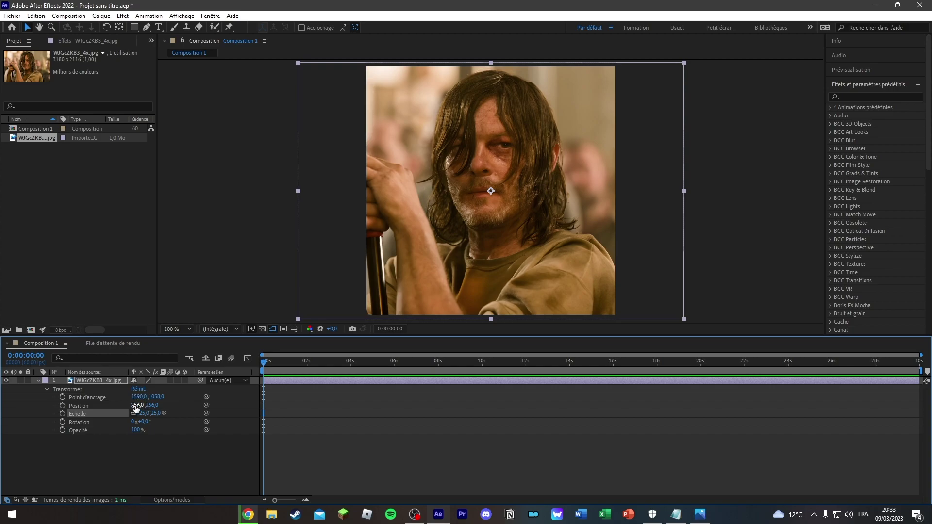
pyautogui.moveTo(152, 405); pyautogui.dragTo(160, 428)
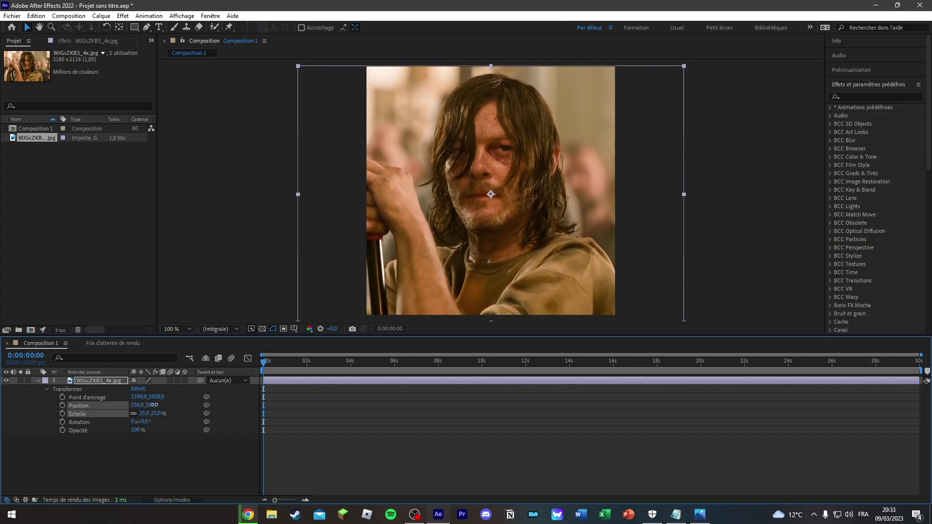
pyautogui.click(151, 405)
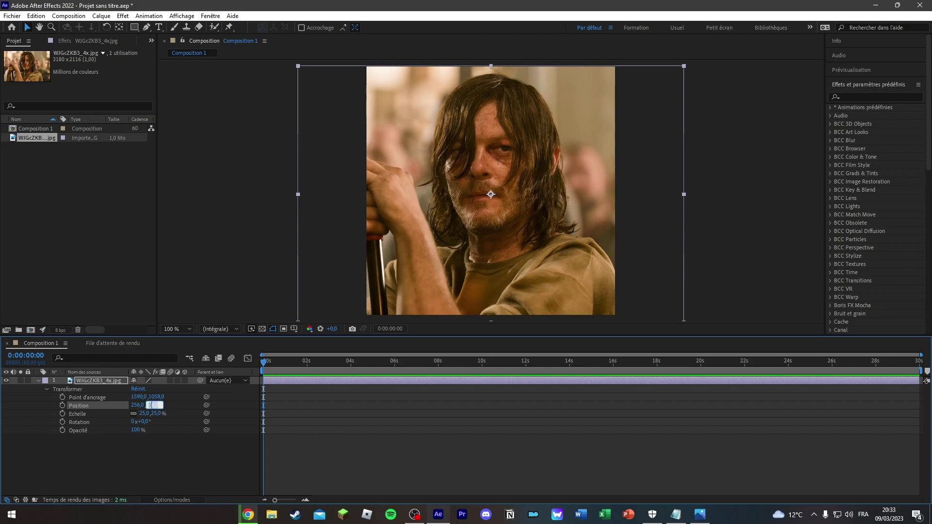
pyautogui.write('256')
pyautogui.press('Return')
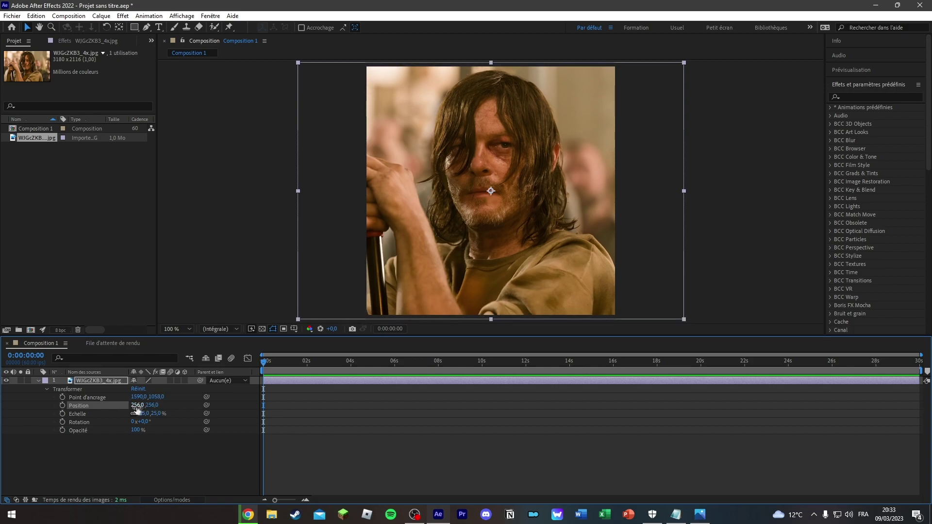
pyautogui.moveTo(141, 405); pyautogui.dragTo(324, 128)
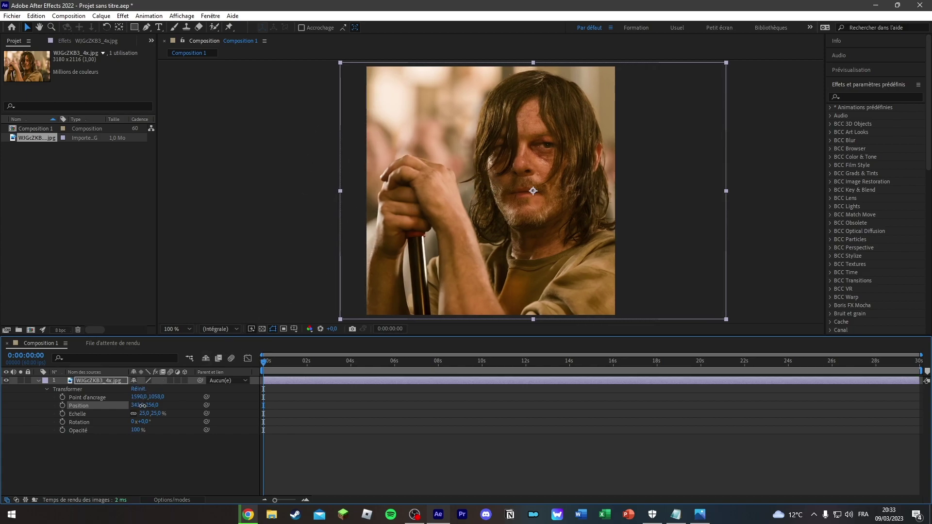
pyautogui.click(175, 224)
pyautogui.moveTo(138, 405); pyautogui.dragTo(133, 405)
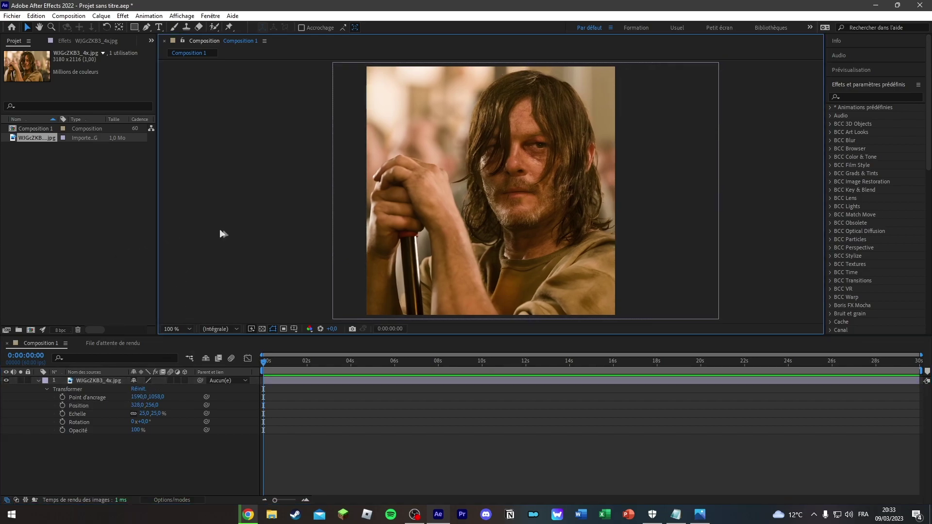
# Step: Add an adjustment layer and apply the Lo coloring 2 preset to Calque d'effets 1
pyautogui.click(62, 477)
pyautogui.rightClick(70, 431)
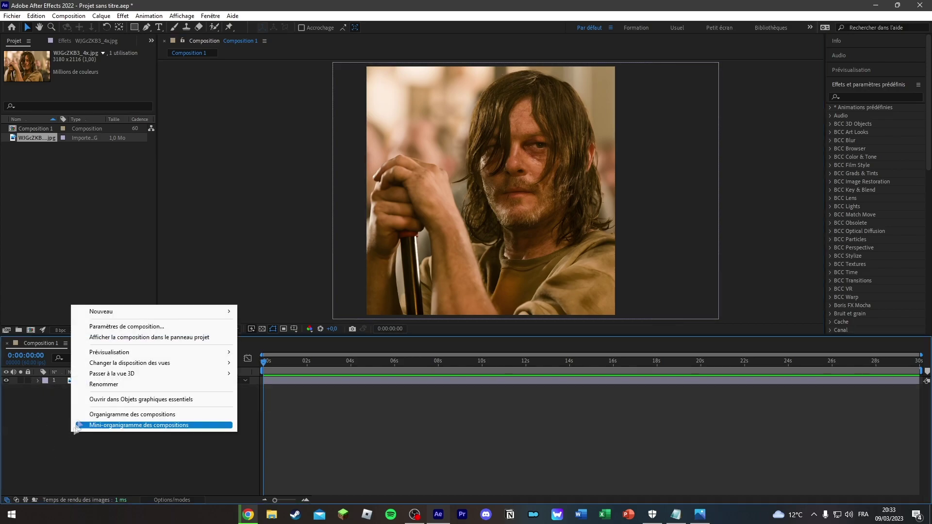
pyautogui.moveTo(122, 311)
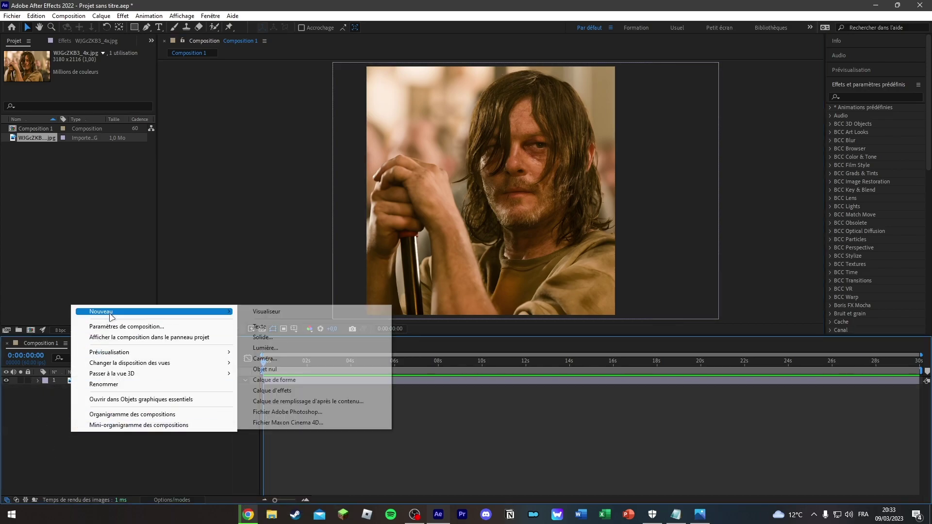
pyautogui.click(291, 390)
pyautogui.click(866, 96)
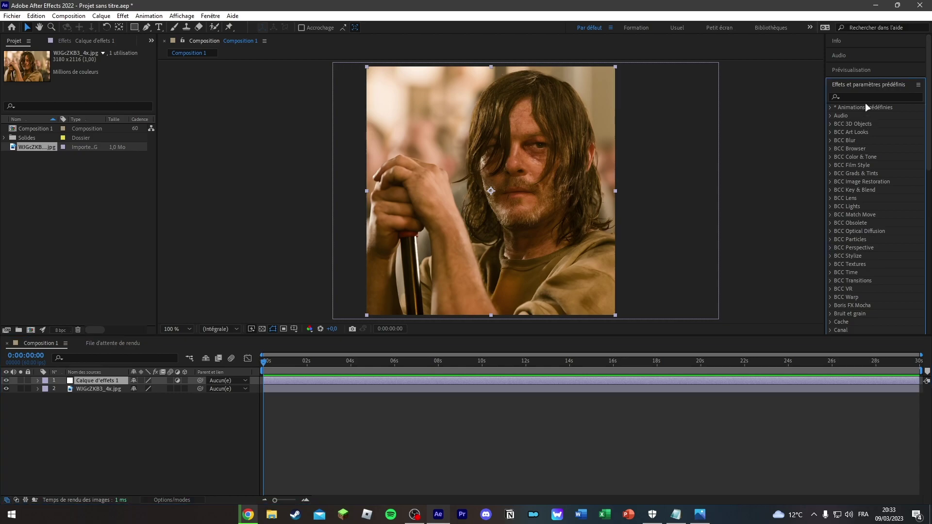
pyautogui.write('lo')
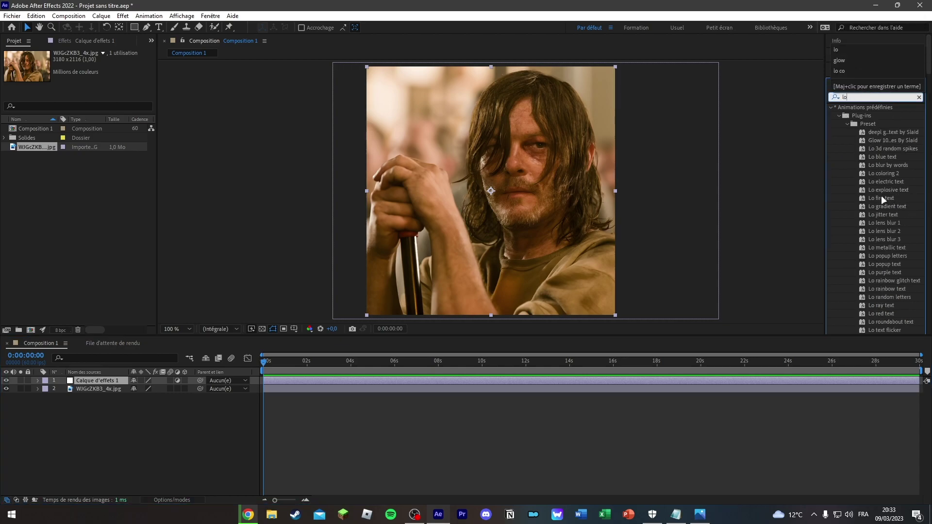
pyautogui.moveTo(884, 174); pyautogui.dragTo(113, 377)
# Step: Add a second adjustment layer, Calque d'effets 2, above the photo
pyautogui.click(22, 43)
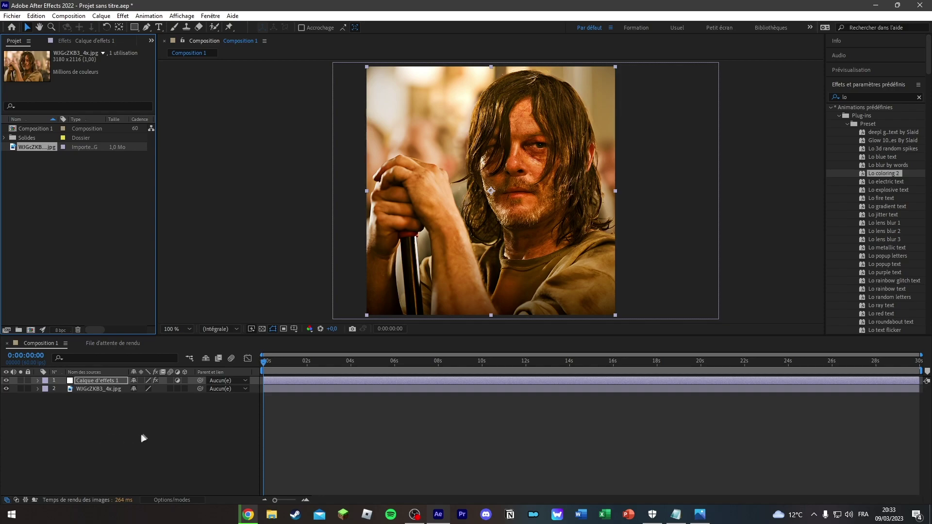
pyautogui.rightClick(98, 440)
pyautogui.moveTo(177, 316)
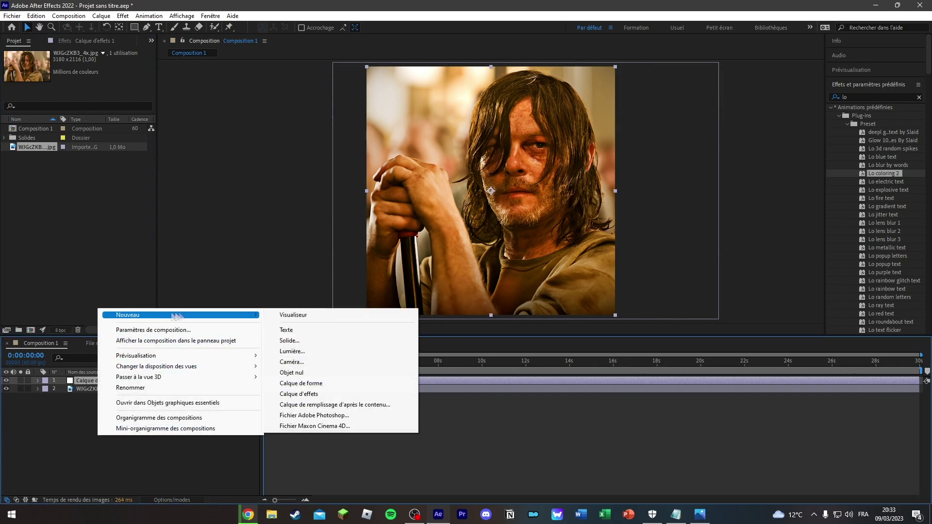
pyautogui.click(297, 394)
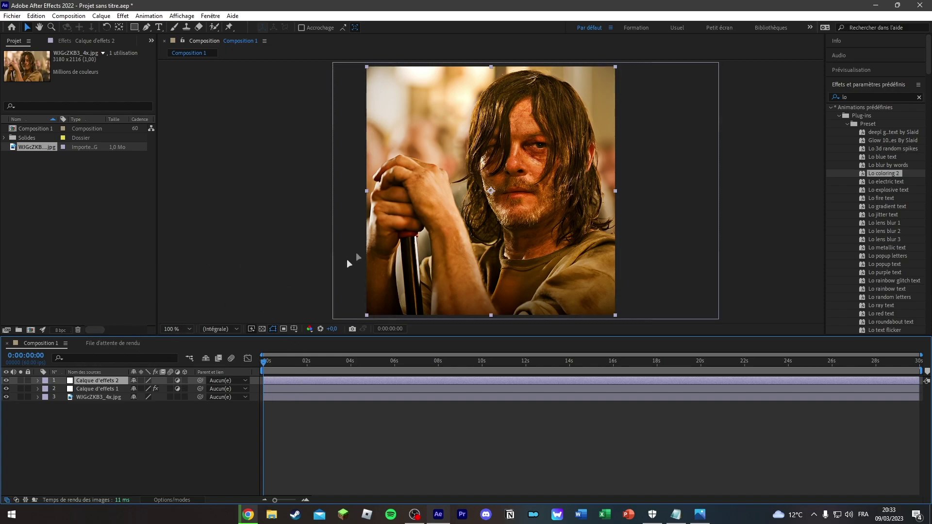
# Step: Import Adobe_After_Effects-Logo.wine.png from the Downloads folder into the project
pyautogui.click(919, 98)
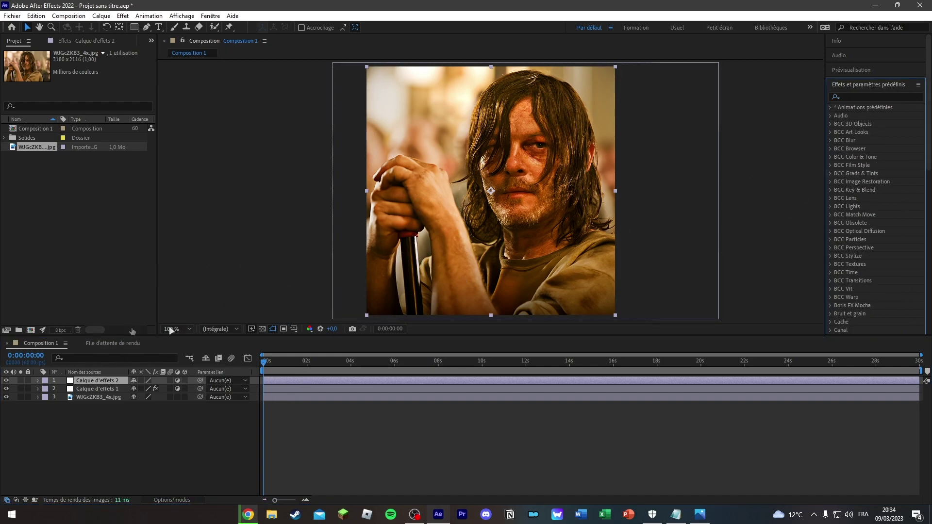
pyautogui.doubleClick(62, 235)
pyautogui.scroll(3, 39, 194)
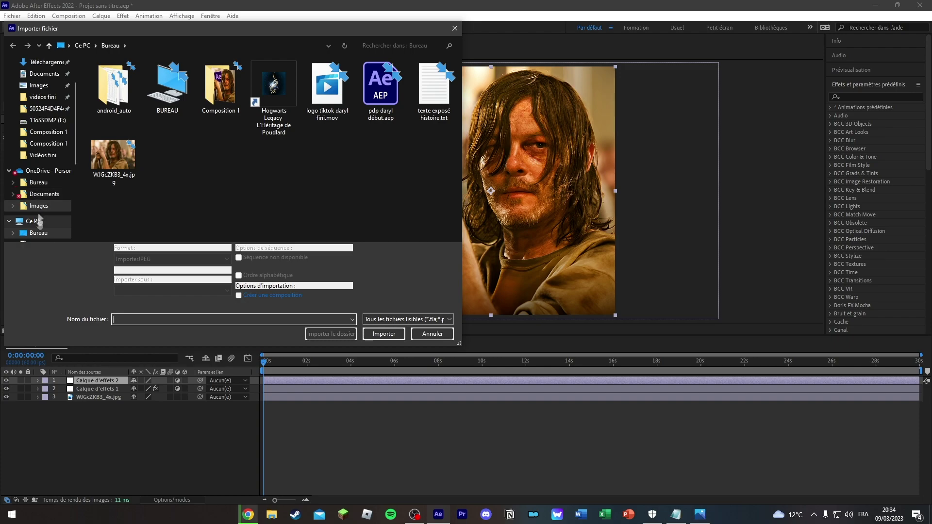
pyautogui.scroll(-1, 41, 209)
pyautogui.click(48, 221)
pyautogui.scroll(-1, 112, 148)
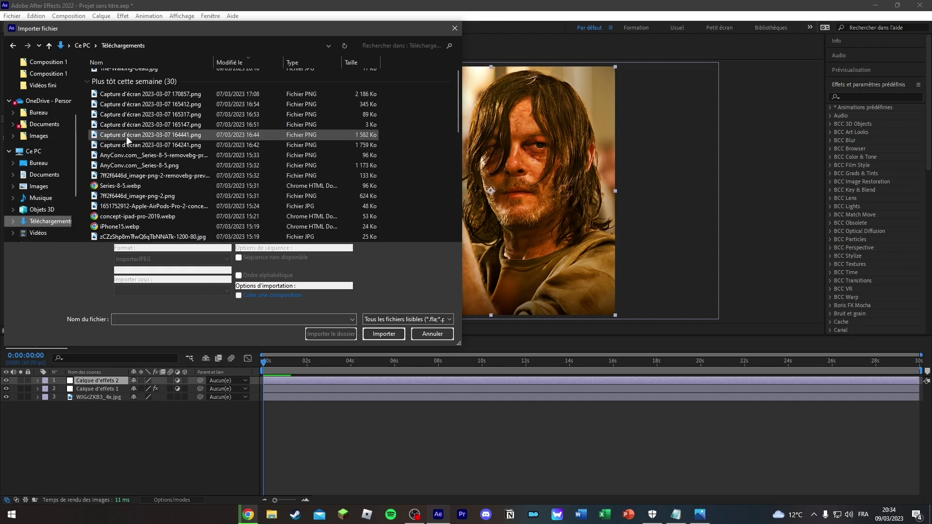
pyautogui.scroll(-2, 165, 205)
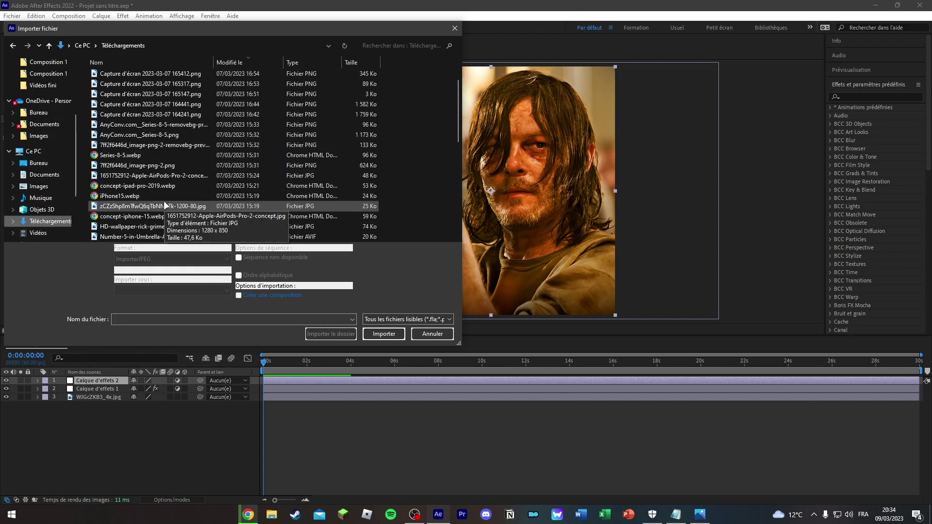
pyautogui.scroll(-3, 162, 206)
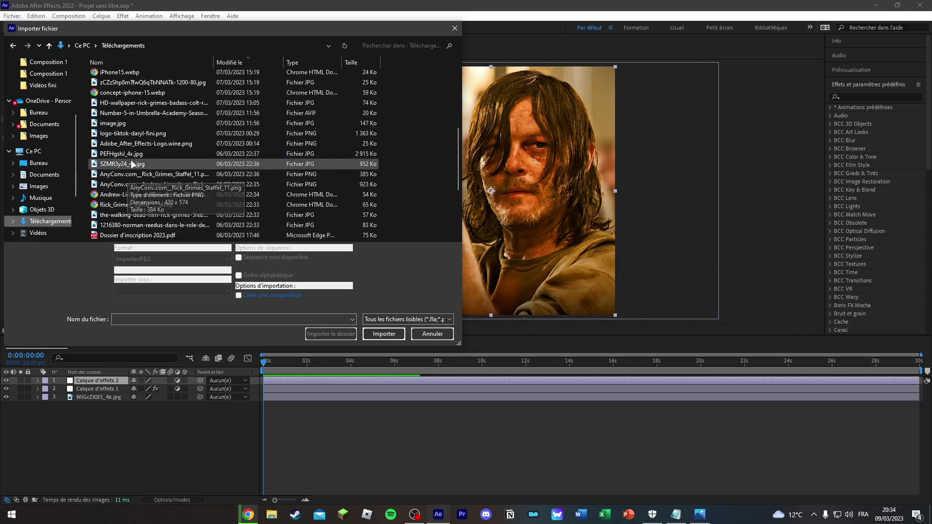
pyautogui.doubleClick(127, 143)
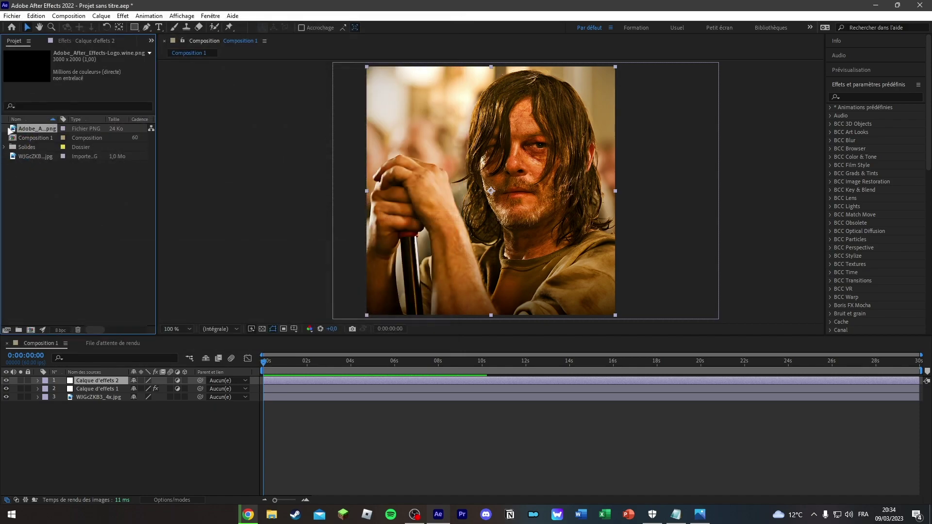
pyautogui.click(30, 215)
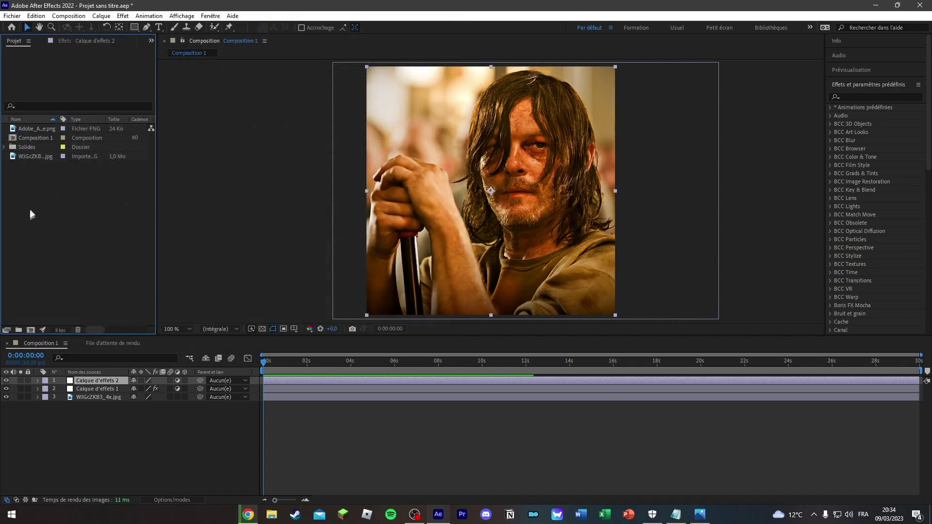
# Step: Search 'Hal' and apply the BCC Halftone effect to Calque d'effets 2
pyautogui.click(848, 99)
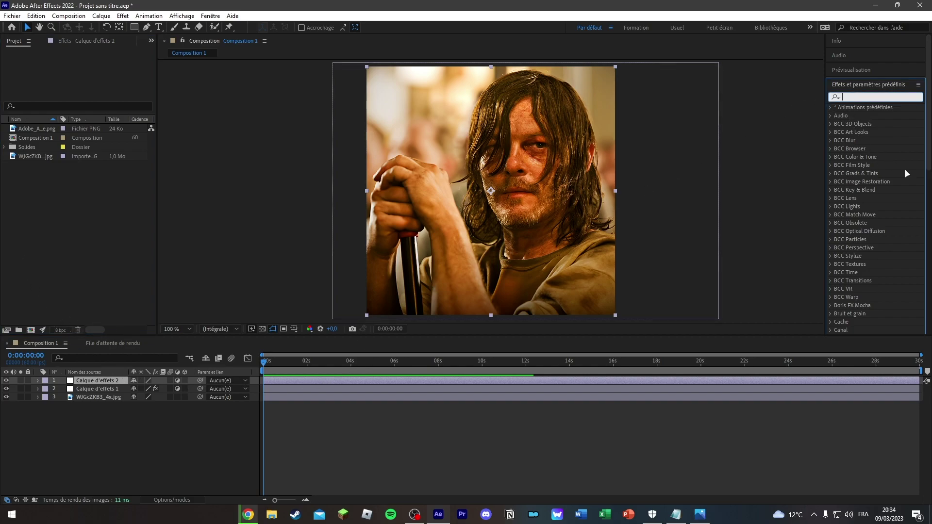
pyautogui.write('Halt')
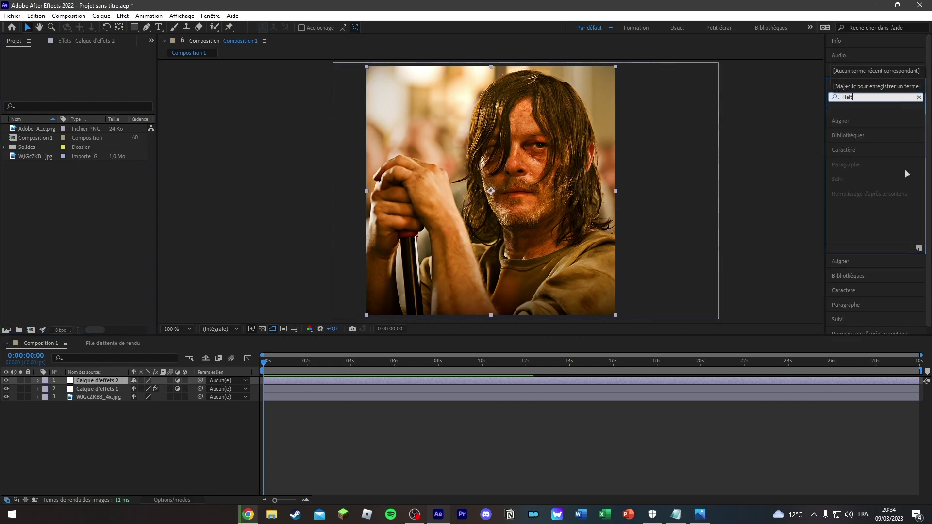
pyautogui.press('BackSpace')
pyautogui.press('BackSpace')
pyautogui.press('BackSpace')
pyautogui.write('BBC H')
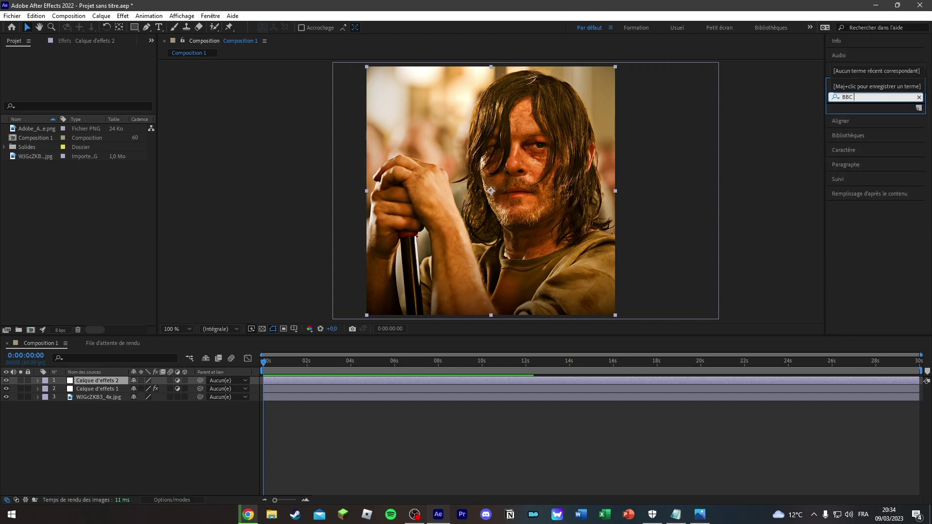
pyautogui.press('BackSpace')
pyautogui.press('BackSpace')
pyautogui.press('BackSpace')
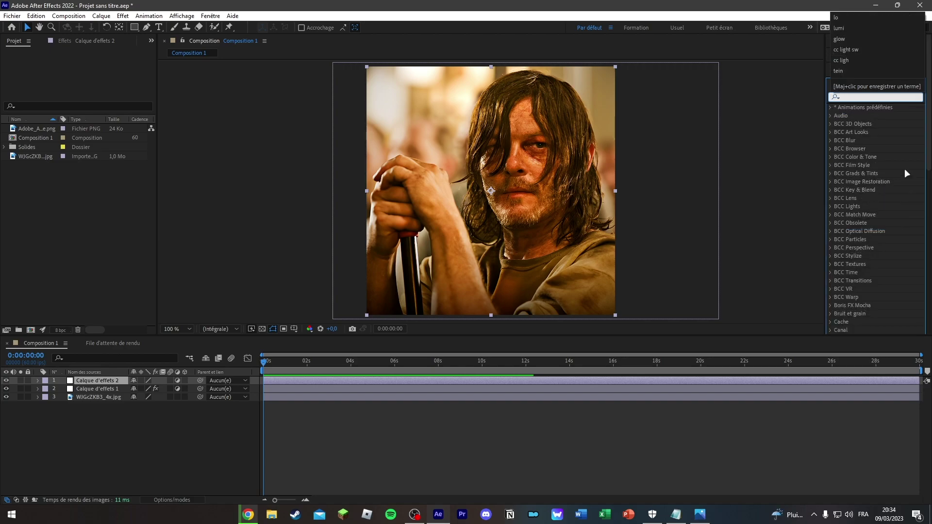
pyautogui.write('Hal')
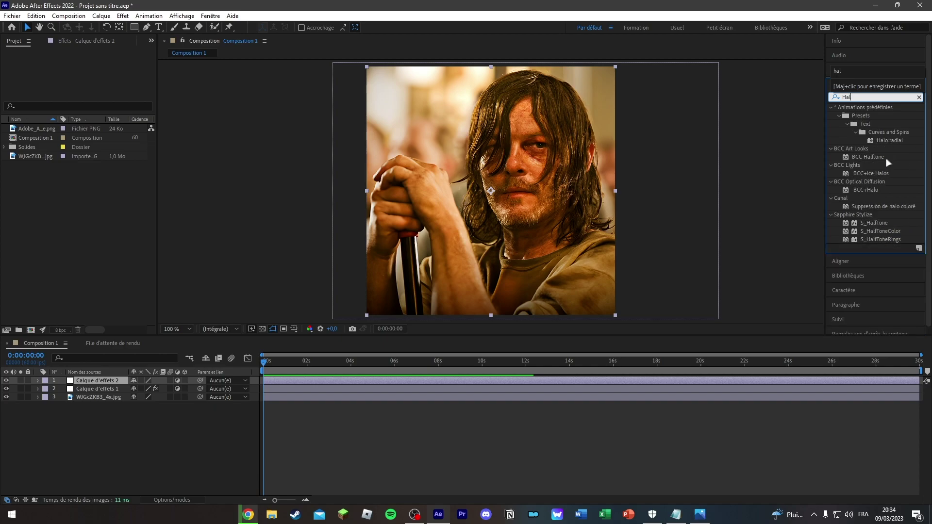
pyautogui.click(870, 158)
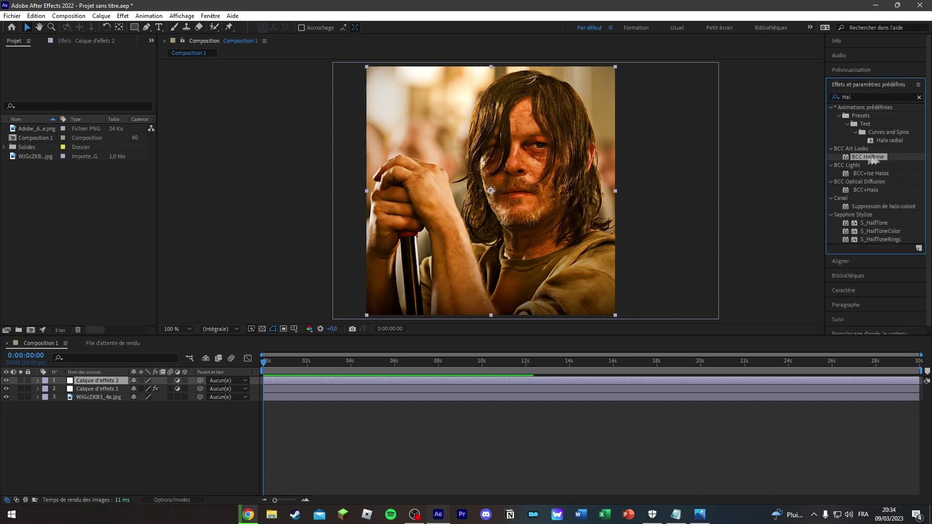
pyautogui.moveTo(867, 157); pyautogui.dragTo(99, 380)
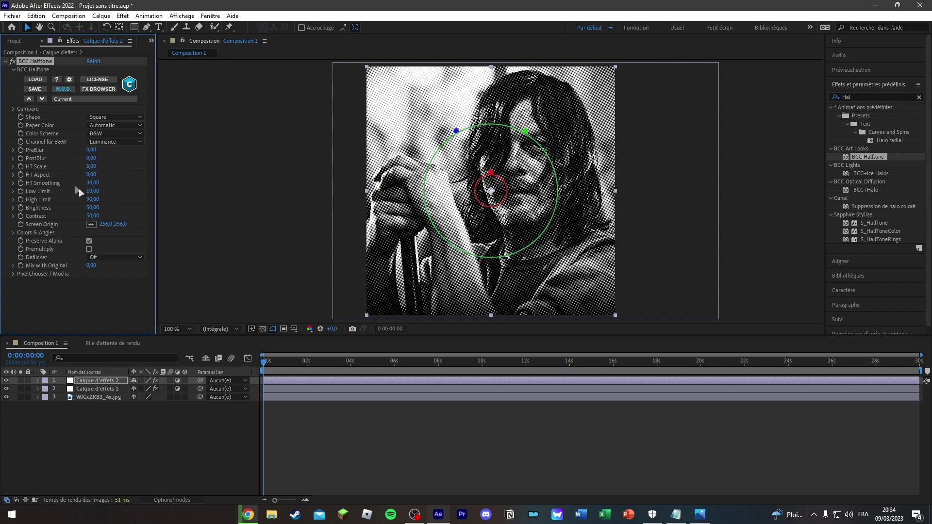
# Step: Set BCC Halftone's HT Scale to 15.10 and Mix with Original to 90
pyautogui.click(92, 167)
pyautogui.write('15,1')
pyautogui.press('Return')
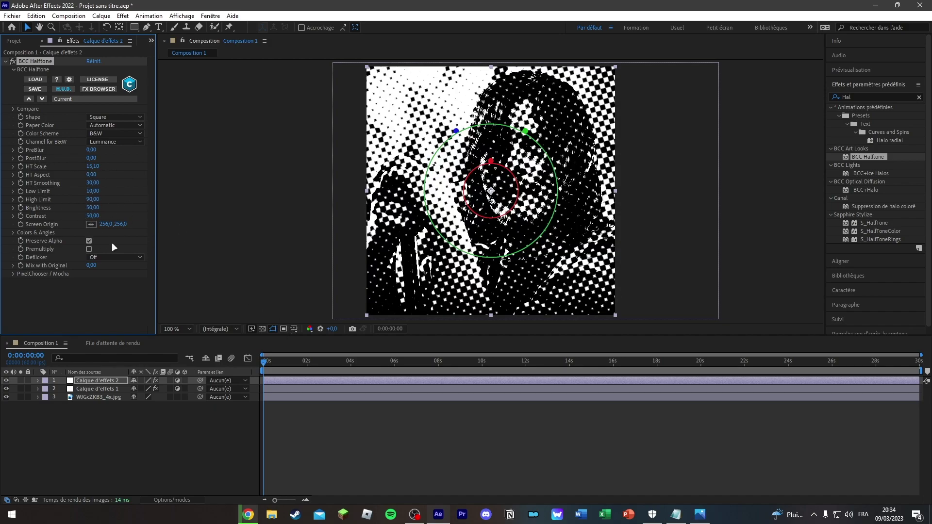
pyautogui.click(91, 265)
pyautogui.write('90')
pyautogui.press('Return')
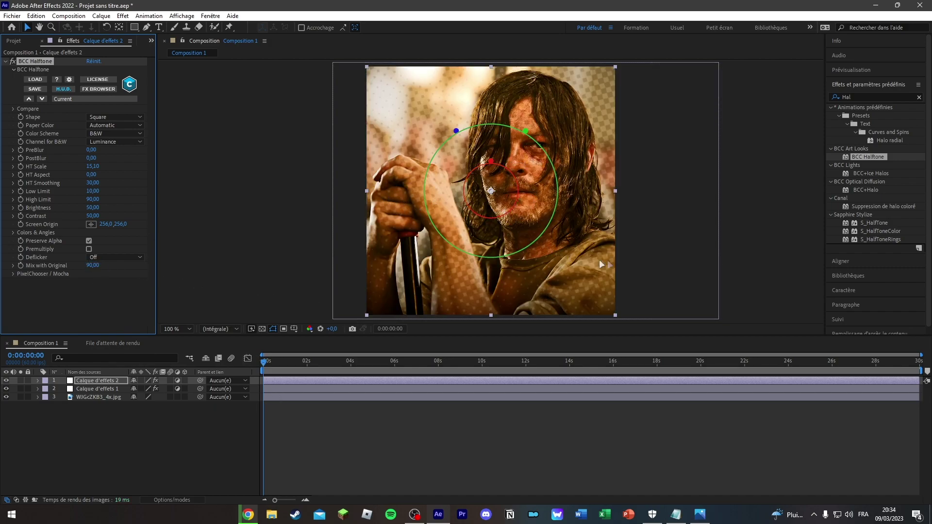
pyautogui.click(742, 236)
pyautogui.click(79, 383)
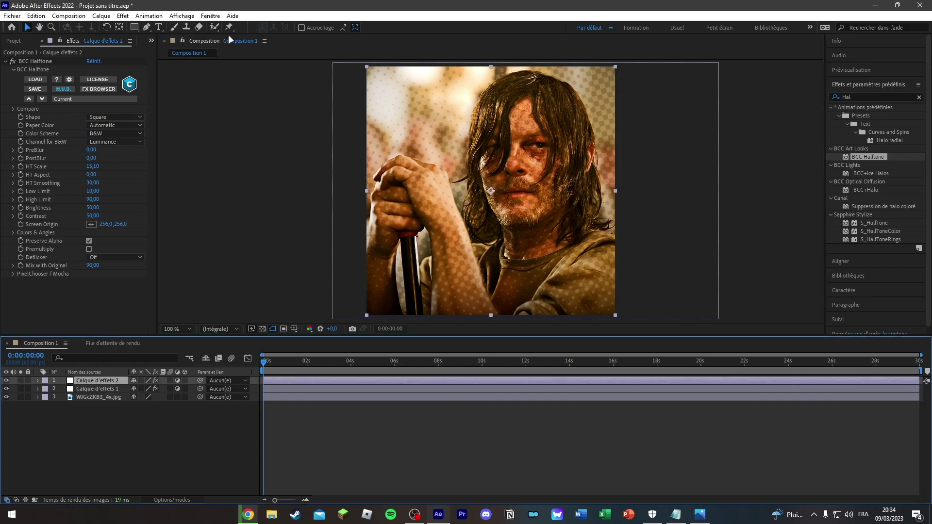
pyautogui.click(147, 27)
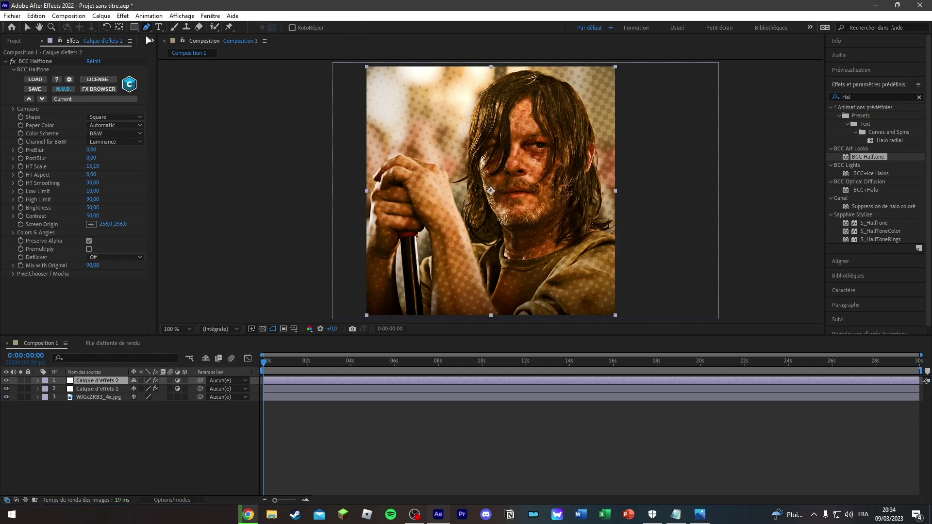
pyautogui.scroll(2, 416, 271)
# Step: Start the Pen mask at the man's hand, tracing along the arm and up the hair edge
pyautogui.moveTo(356, 268); pyautogui.dragTo(393, 231)
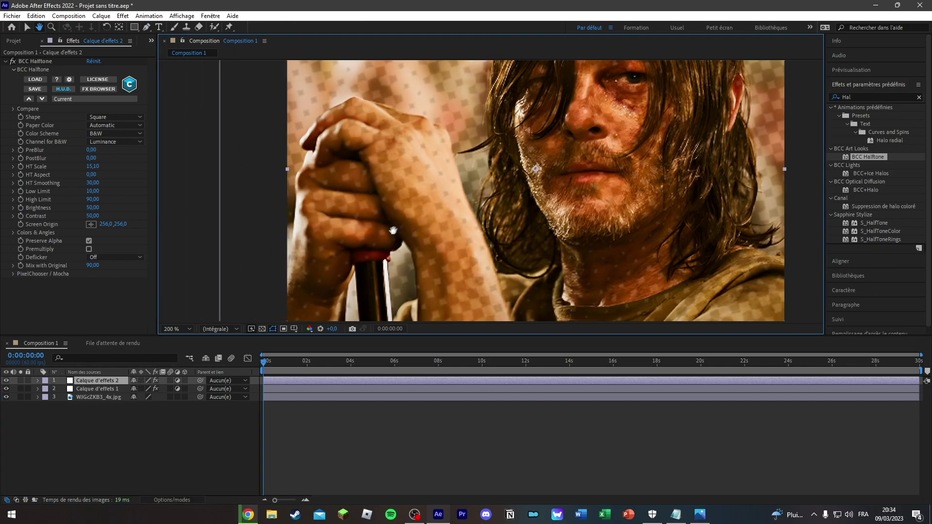
pyautogui.scroll(1, 358, 245)
pyautogui.scroll(-1, 333, 270)
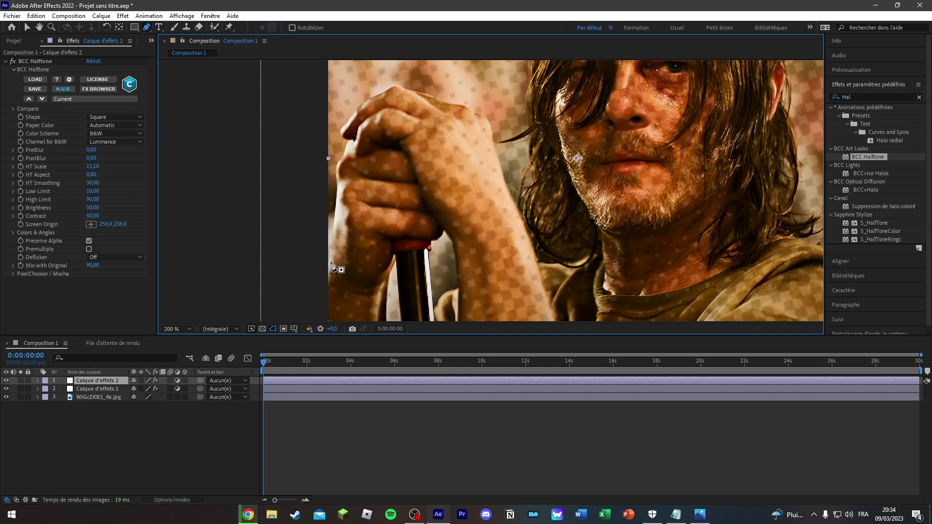
pyautogui.click(328, 259)
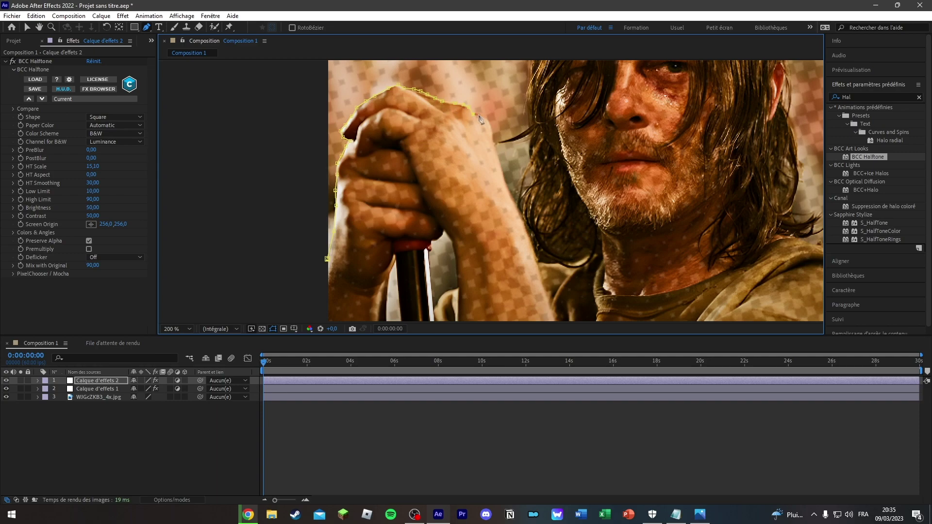
pyautogui.scroll(2, 486, 194)
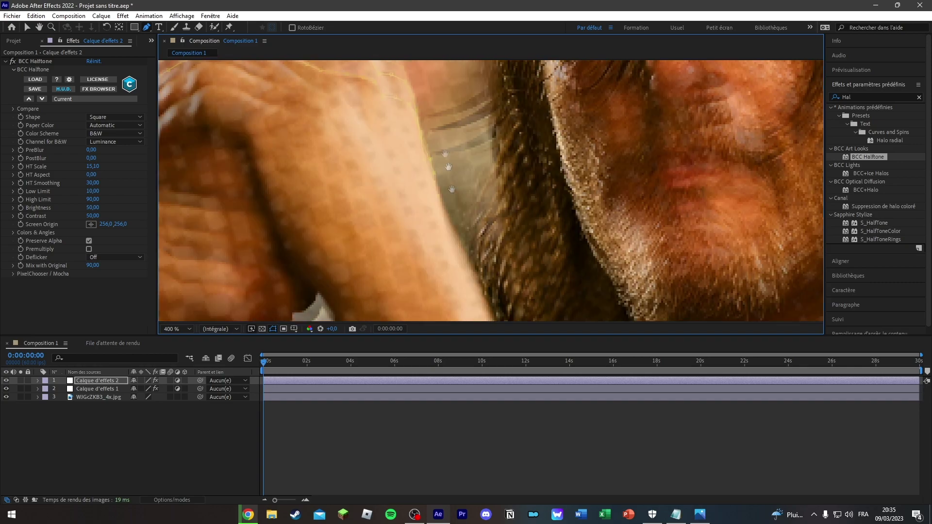
pyautogui.scroll(-3, 485, 195)
pyautogui.click(457, 166)
pyautogui.click(472, 200)
pyautogui.click(483, 233)
pyautogui.click(504, 234)
pyautogui.click(477, 185)
pyautogui.click(473, 158)
pyautogui.click(475, 138)
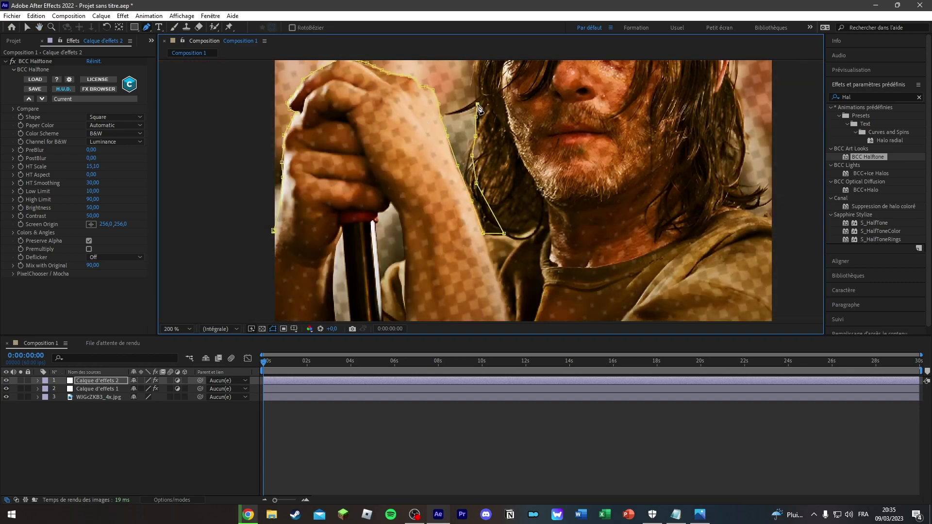
pyautogui.click(477, 106)
pyautogui.click(475, 84)
pyautogui.moveTo(475, 84); pyautogui.dragTo(503, 220)
pyautogui.click(503, 173)
pyautogui.click(512, 135)
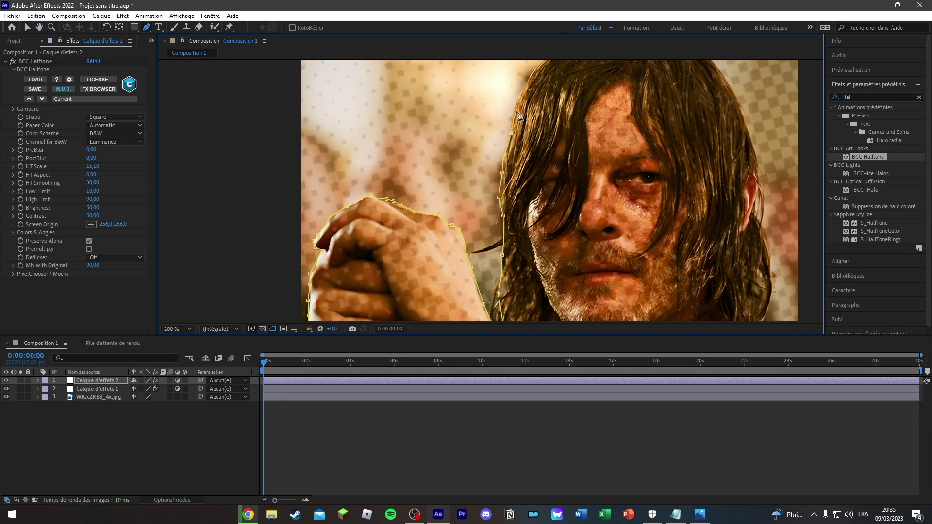
pyautogui.click(525, 90)
# Step: Continue the mask over the top of the head and down the right hair edge
pyautogui.moveTo(544, 62); pyautogui.dragTo(478, 177)
pyautogui.click(528, 148)
pyautogui.click(560, 145)
pyautogui.click(582, 148)
pyautogui.click(617, 156)
pyautogui.click(643, 177)
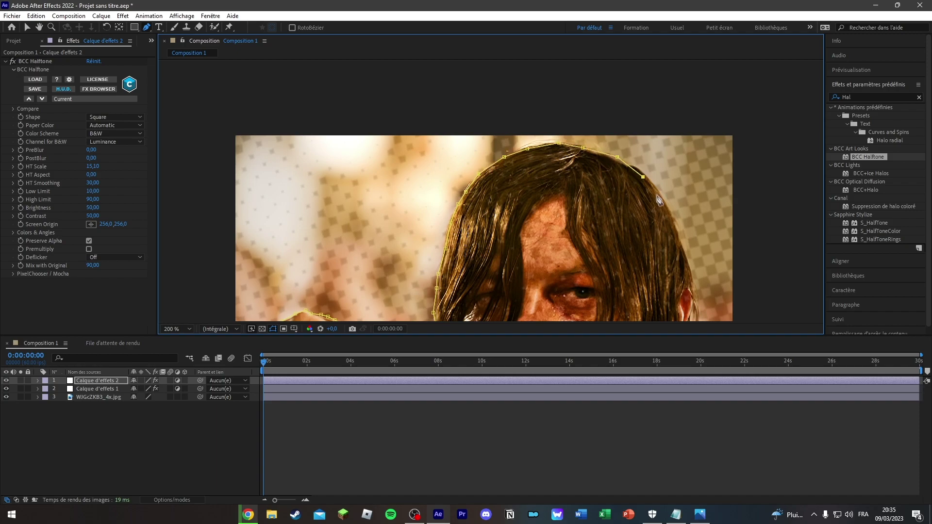
pyautogui.click(666, 200)
pyautogui.click(676, 226)
pyautogui.click(682, 250)
pyautogui.moveTo(693, 273); pyautogui.dragTo(607, 138)
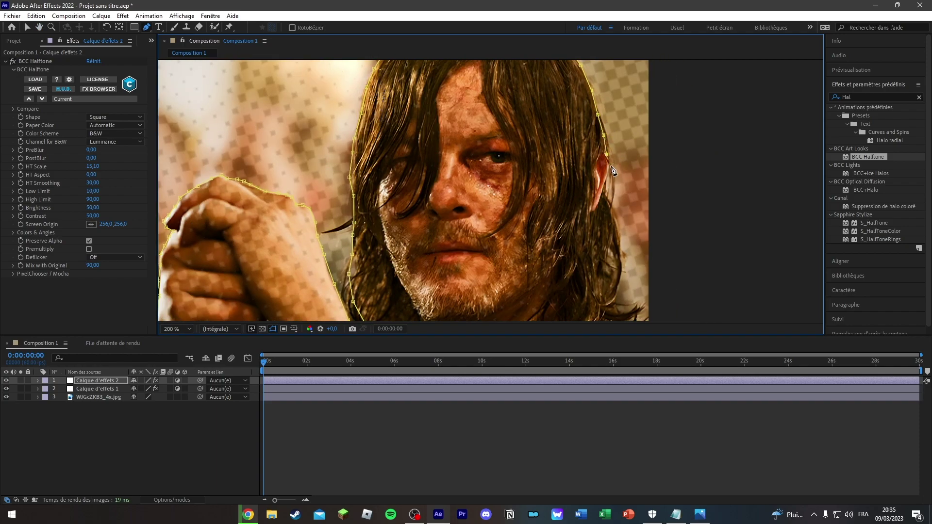
pyautogui.click(613, 205)
pyautogui.click(618, 226)
pyautogui.click(620, 253)
pyautogui.moveTo(610, 310); pyautogui.dragTo(569, 194)
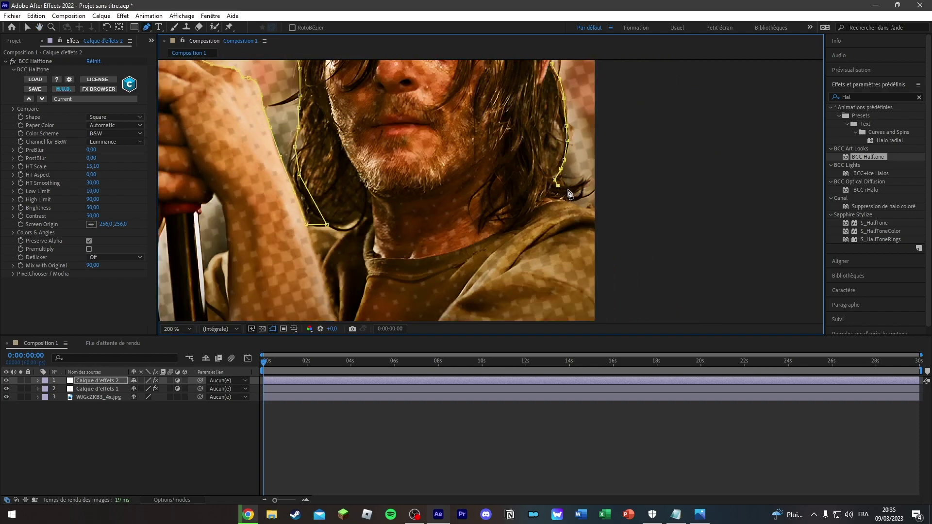
pyautogui.scroll(-3, 592, 217)
pyautogui.moveTo(640, 216); pyautogui.dragTo(458, 209)
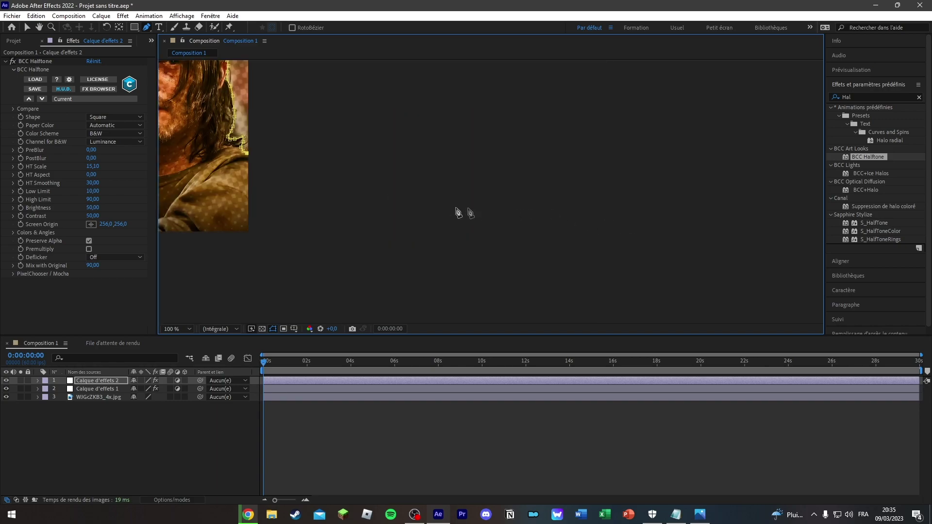
pyautogui.scroll(2, 458, 209)
pyautogui.moveTo(721, 173); pyautogui.dragTo(801, 222)
# Step: Extend the mask below the image and close it around the man
pyautogui.press('g')
pyautogui.click(699, 222)
pyautogui.click(673, 271)
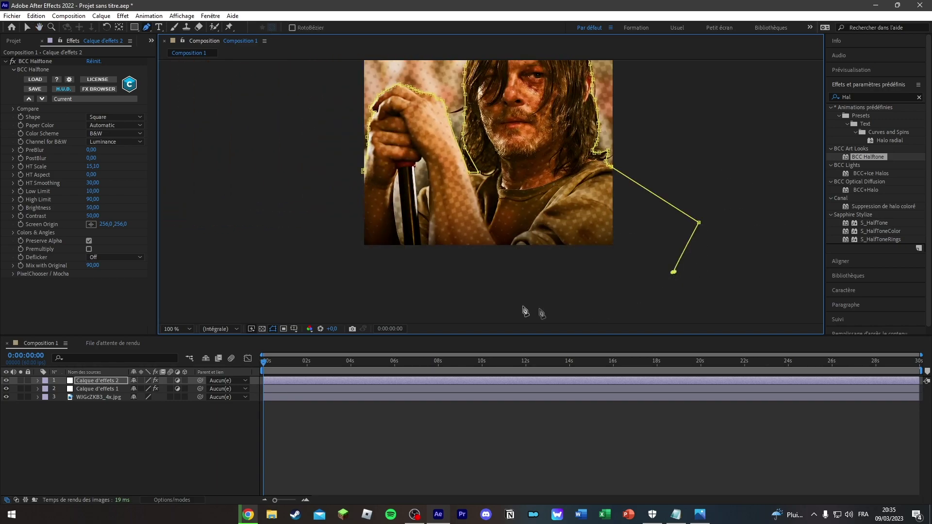
pyautogui.click(449, 293)
pyautogui.click(329, 270)
pyautogui.click(306, 192)
pyautogui.click(364, 170)
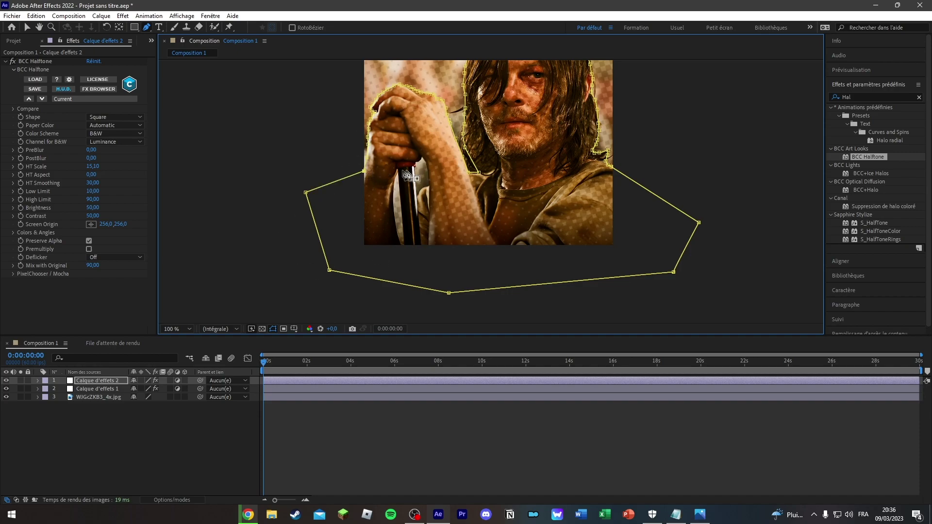
# Step: Return to the Selection tool and reselect the Calque d'effets 2 layer
pyautogui.scroll(-2, 697, 214)
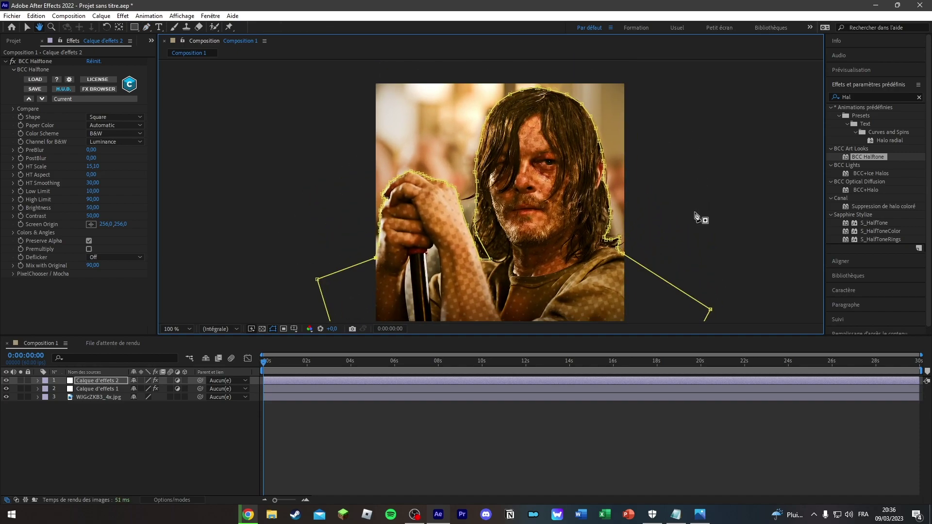
pyautogui.scroll(4, 631, 219)
pyautogui.scroll(-2, 515, 230)
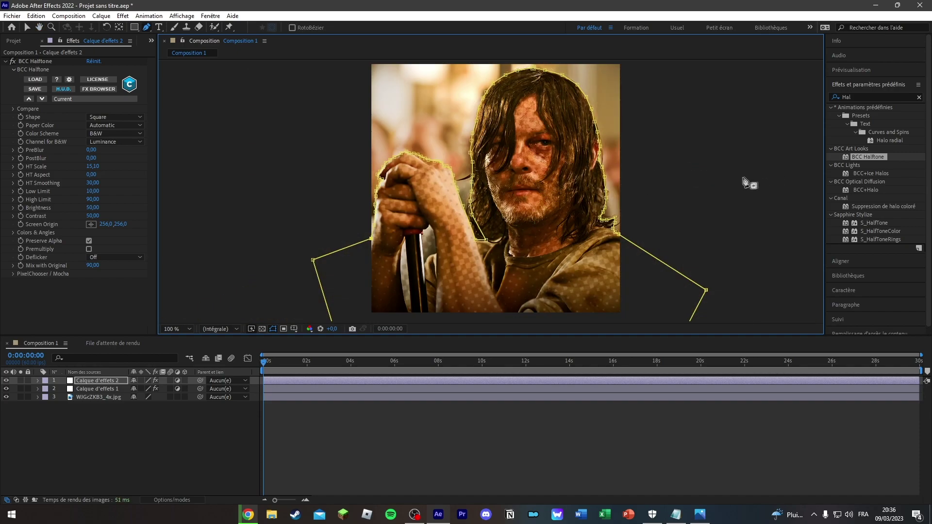
pyautogui.scroll(-3, 692, 160)
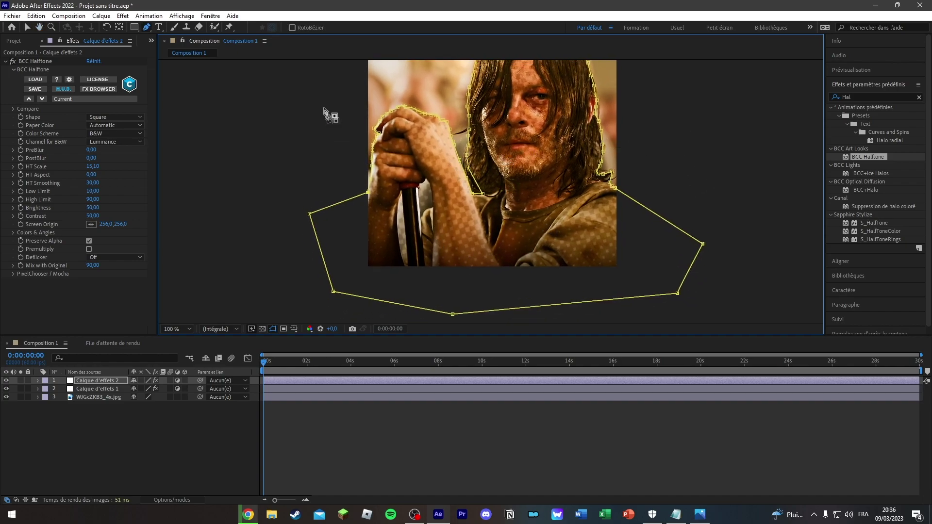
pyautogui.click(28, 27)
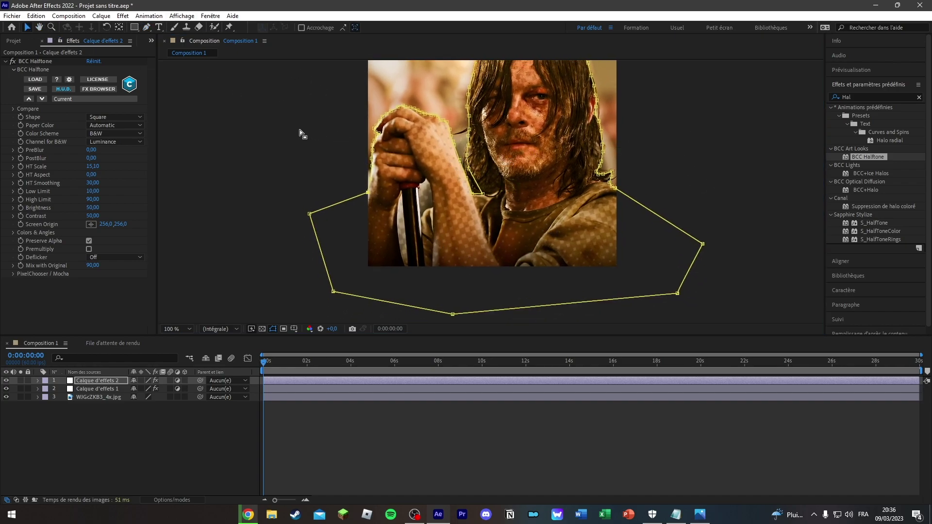
pyautogui.scroll(3, 299, 130)
pyautogui.click(82, 383)
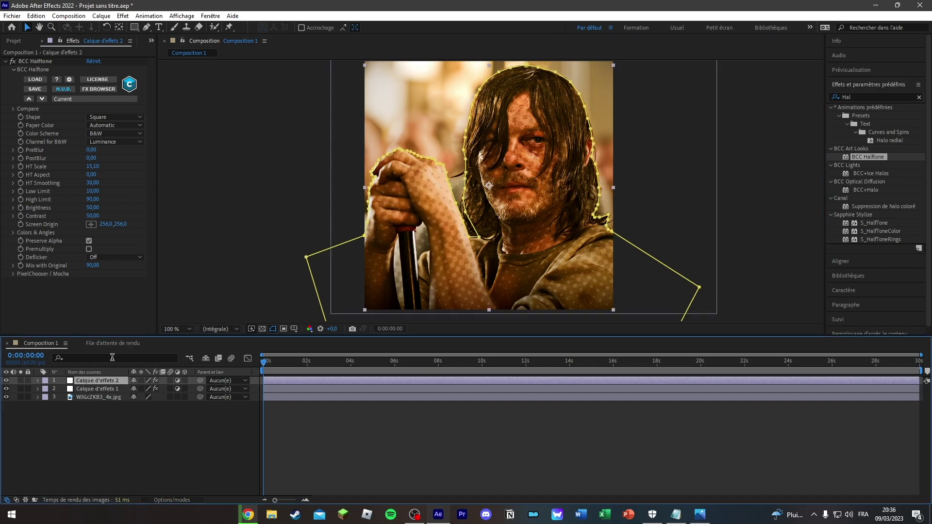
# Step: Invert the adjustment layer's Masque 1 so the halftone affects only the background
pyautogui.press('m')
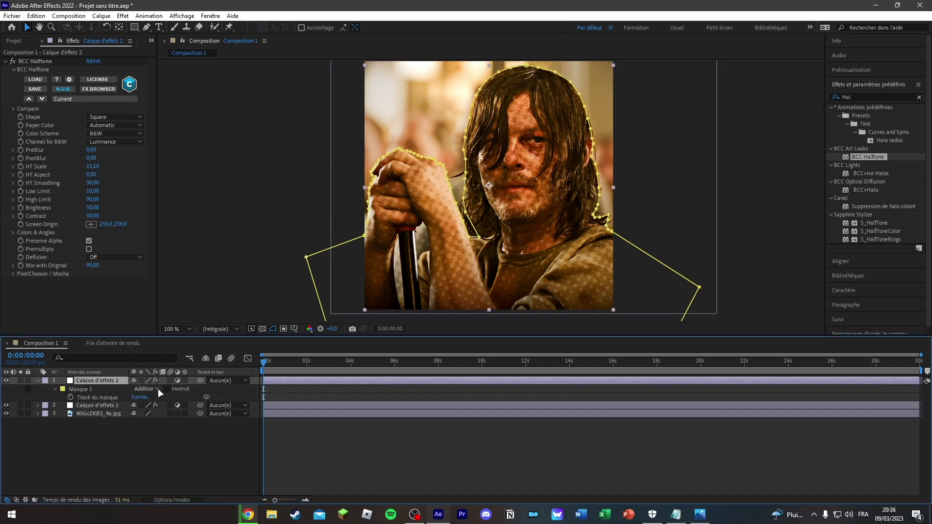
pyautogui.click(167, 389)
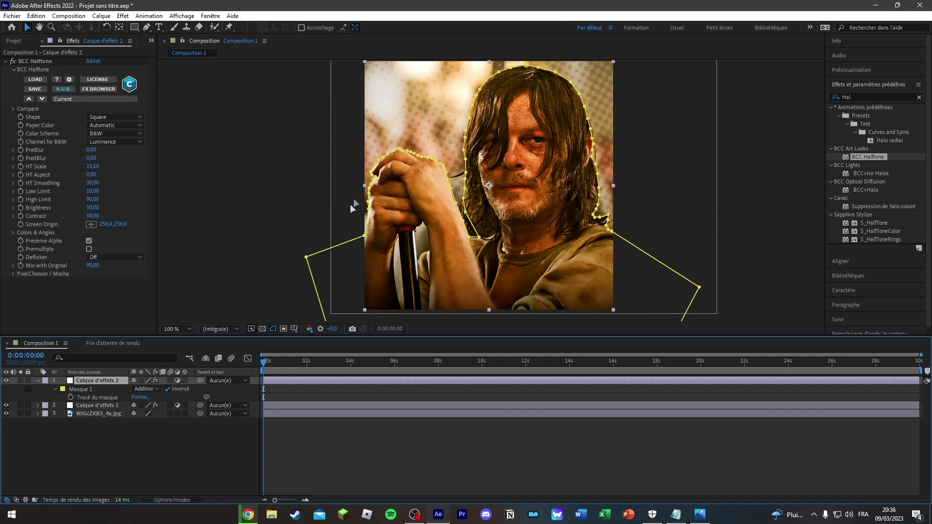
pyautogui.click(230, 258)
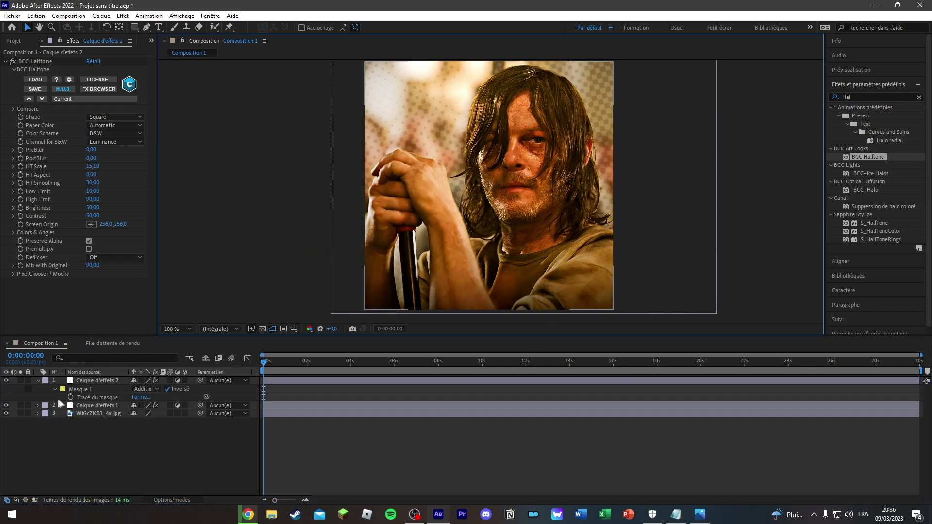
pyautogui.click(39, 380)
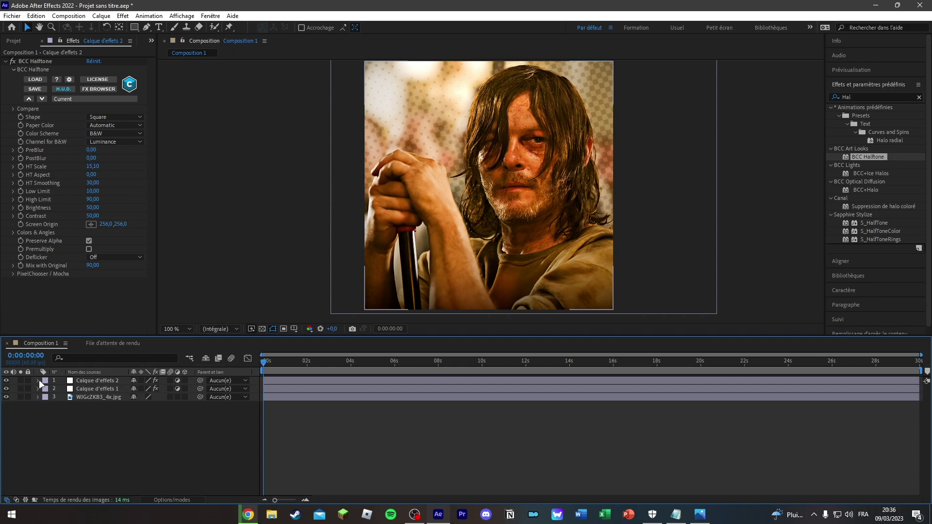
pyautogui.press('.')
pyautogui.press('.')
pyautogui.press(',')
pyautogui.press(',')
pyautogui.moveTo(766, 171); pyautogui.dragTo(772, 164)
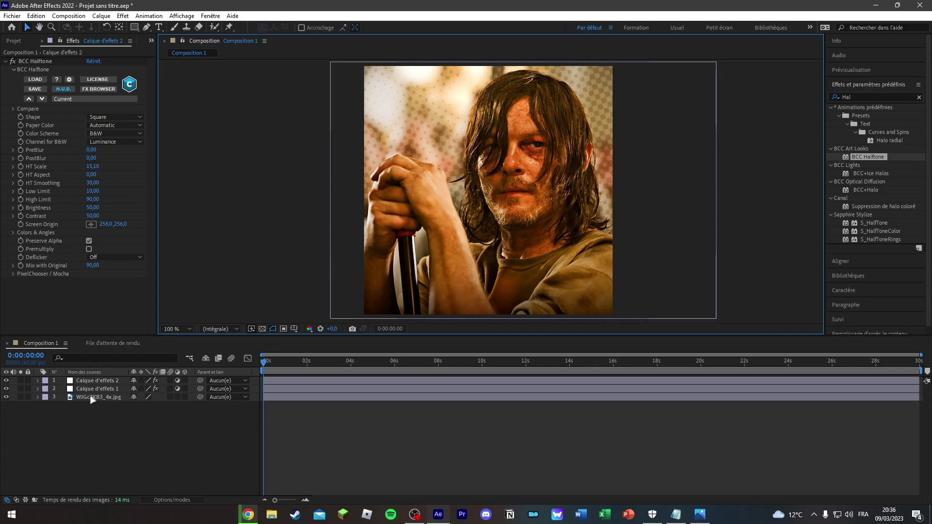
# Step: Give the halftone mask a 15 px feather and a 15 px expansion
pyautogui.click(38, 381)
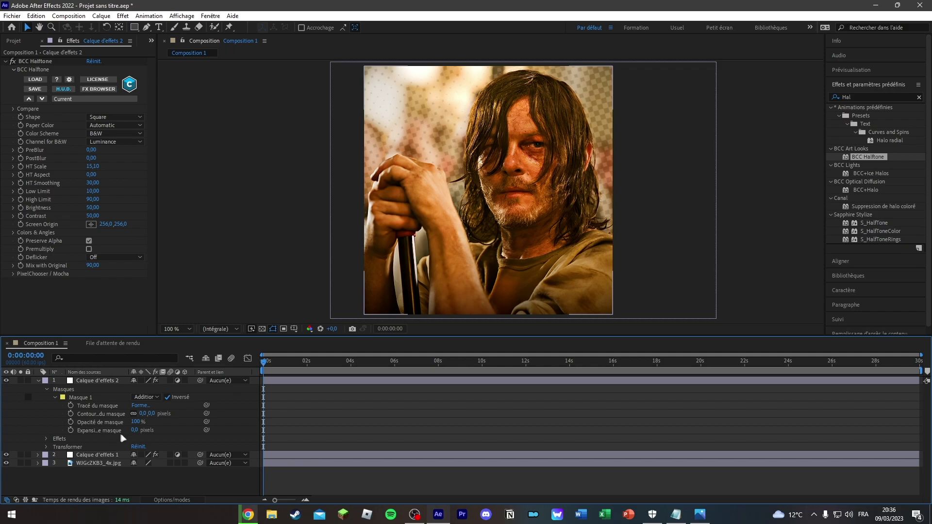
pyautogui.click(133, 430)
pyautogui.click(144, 413)
pyautogui.write('154')
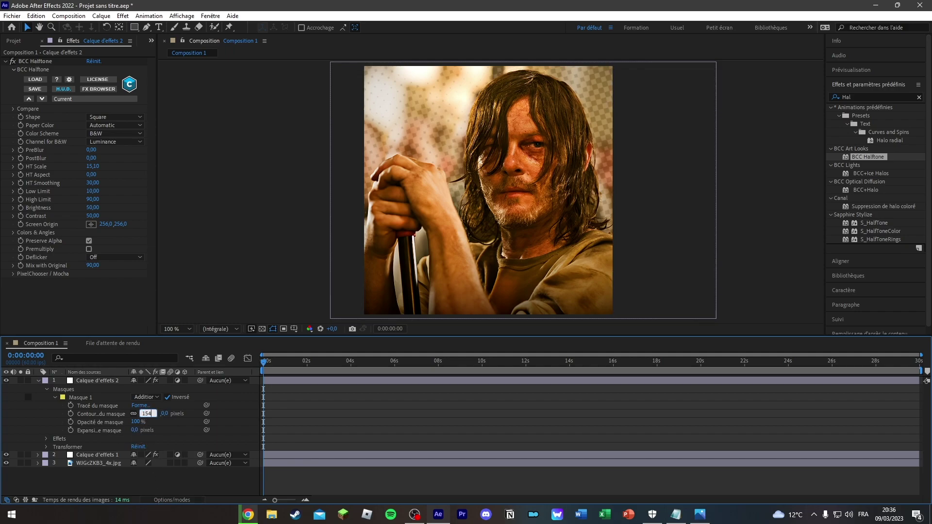
pyautogui.press('BackSpace')
pyautogui.press('Return')
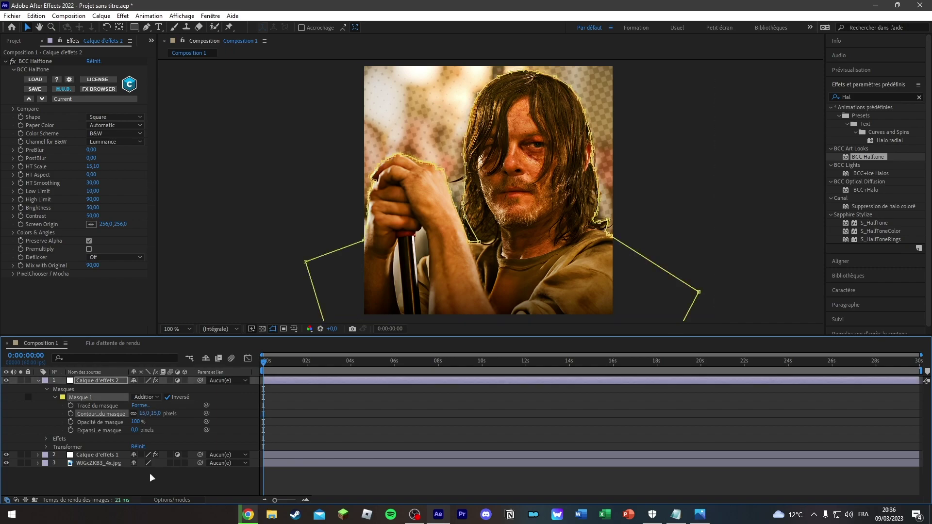
pyautogui.scroll(5, 510, 214)
pyautogui.scroll(-5, 510, 213)
pyautogui.click(137, 432)
pyautogui.write('15')
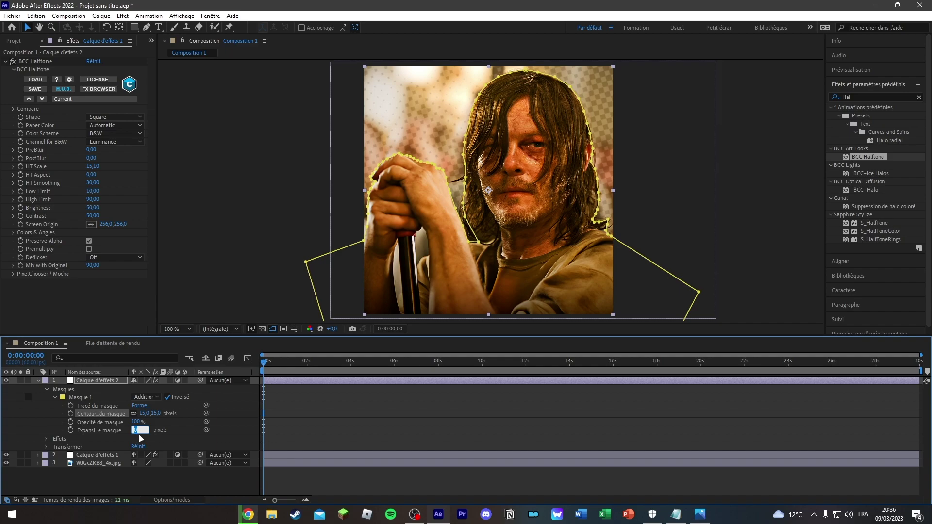
pyautogui.press('Return')
pyautogui.click(322, 183)
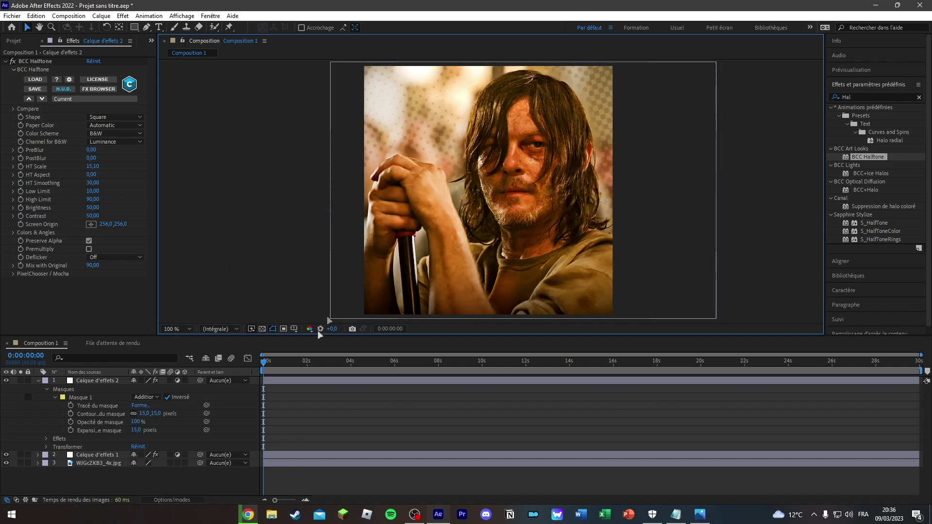
# Step: Reduce the mask expansion to 5 px and inspect the edge around the man's face
pyautogui.click(136, 431)
pyautogui.write('5')
pyautogui.press('Return')
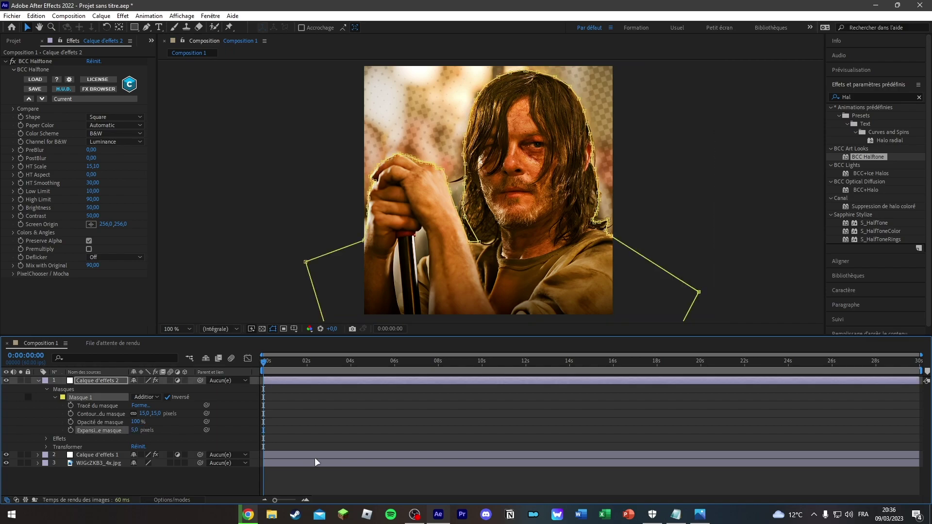
pyautogui.click(717, 190)
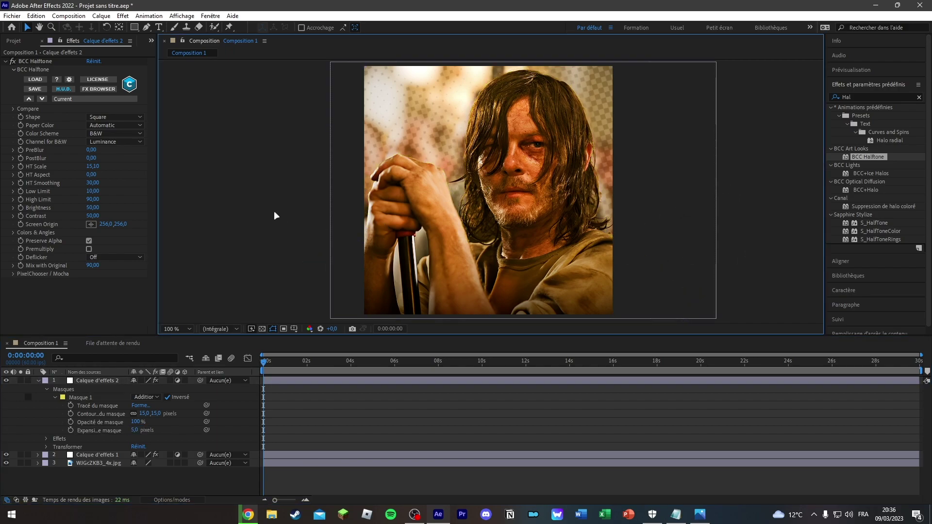
pyautogui.scroll(2, 538, 139)
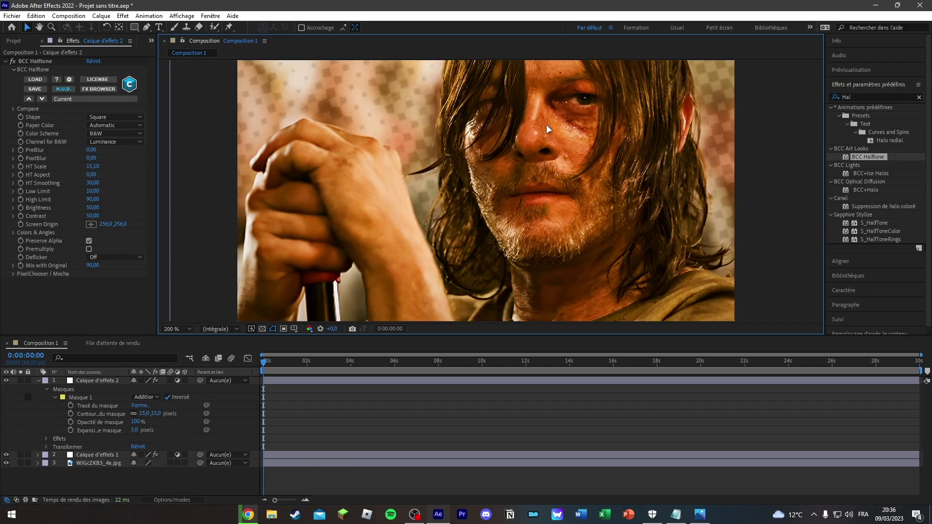
pyautogui.moveTo(601, 144)
pyautogui.mouseDown()
pyautogui.moveTo(538, 267)
pyautogui.moveTo(544, 293)
pyautogui.mouseUp()
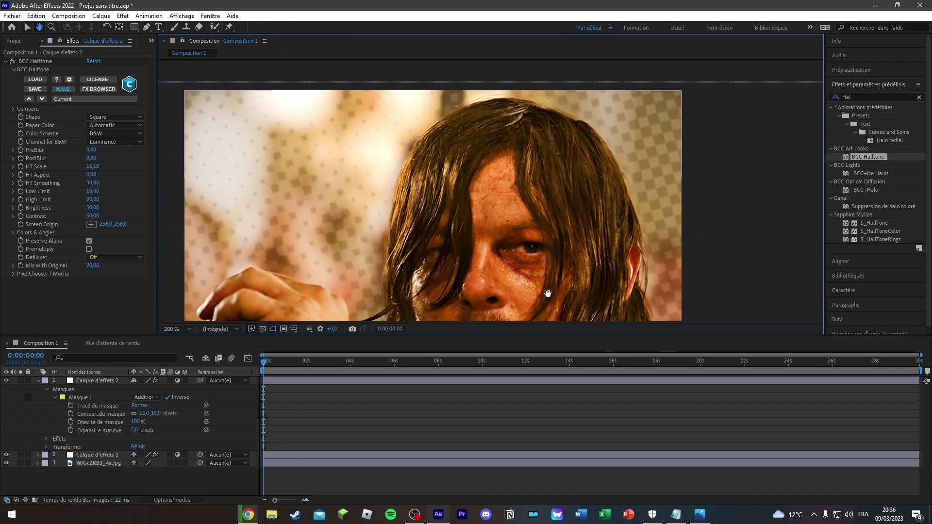
pyautogui.scroll(-3, 544, 269)
pyautogui.scroll(1, 481, 236)
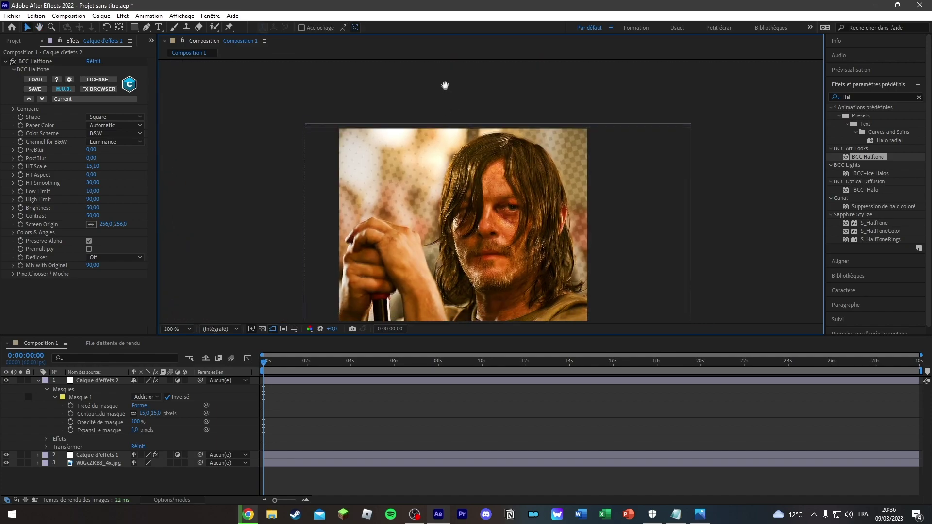
pyautogui.moveTo(443, 83); pyautogui.dragTo(451, 24)
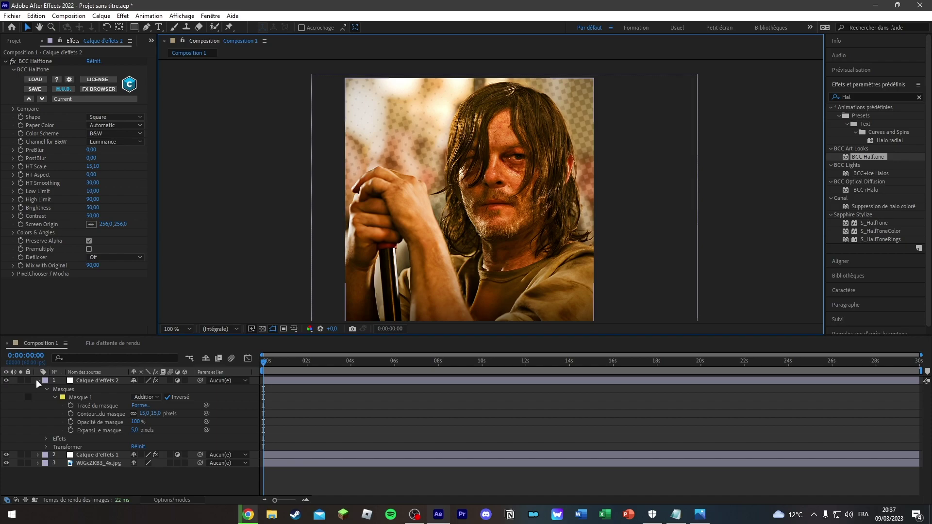
# Step: Add the Ae logo PNG from the project as the top layer
pyautogui.click(37, 380)
pyautogui.click(114, 381)
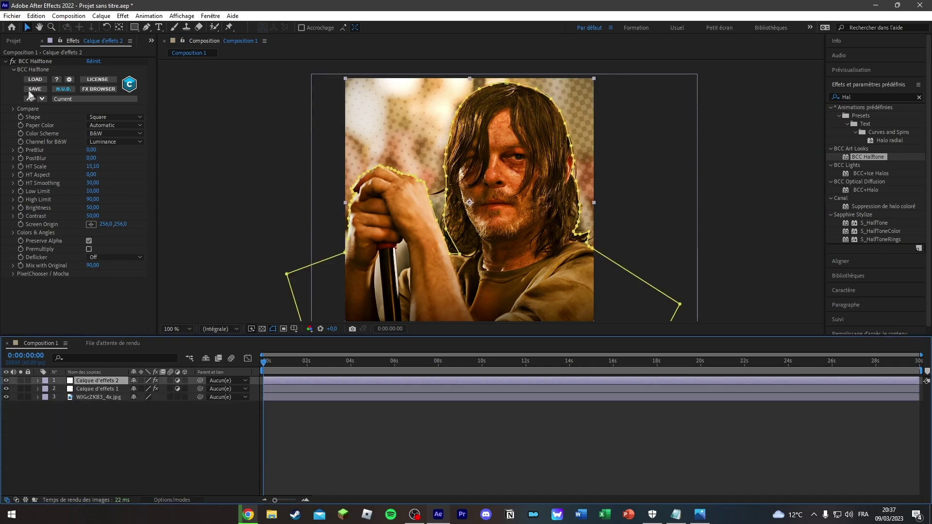
pyautogui.click(13, 43)
pyautogui.moveTo(31, 130); pyautogui.dragTo(98, 383)
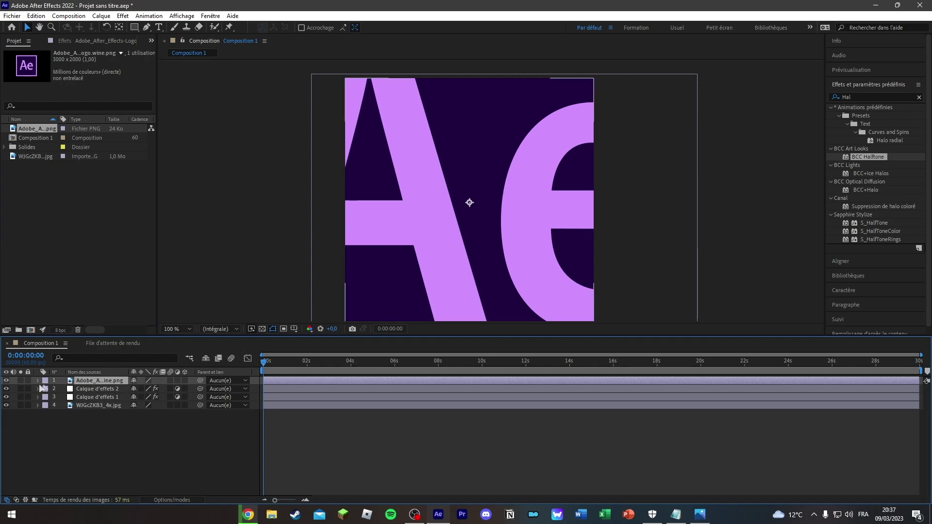
# Step: Scale the Ae logo to about 11×13%, rotate it −12° and position it at 137,148 over the hands
pyautogui.click(37, 380)
pyautogui.click(47, 389)
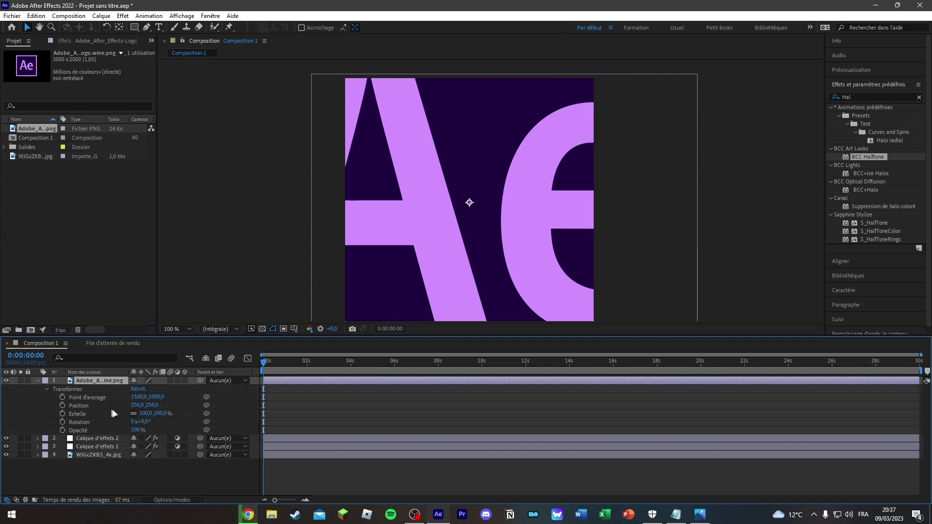
pyautogui.moveTo(146, 414); pyautogui.dragTo(102, 414)
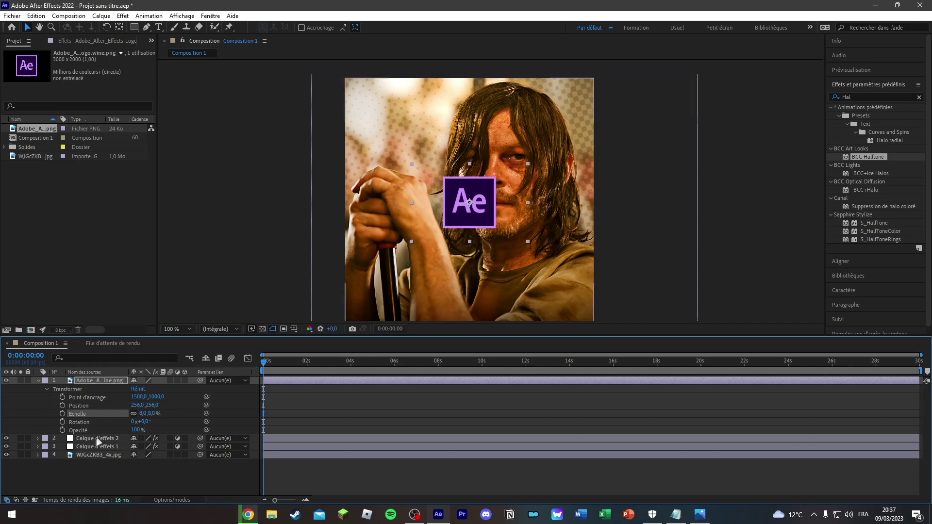
pyautogui.moveTo(144, 414); pyautogui.dragTo(147, 415)
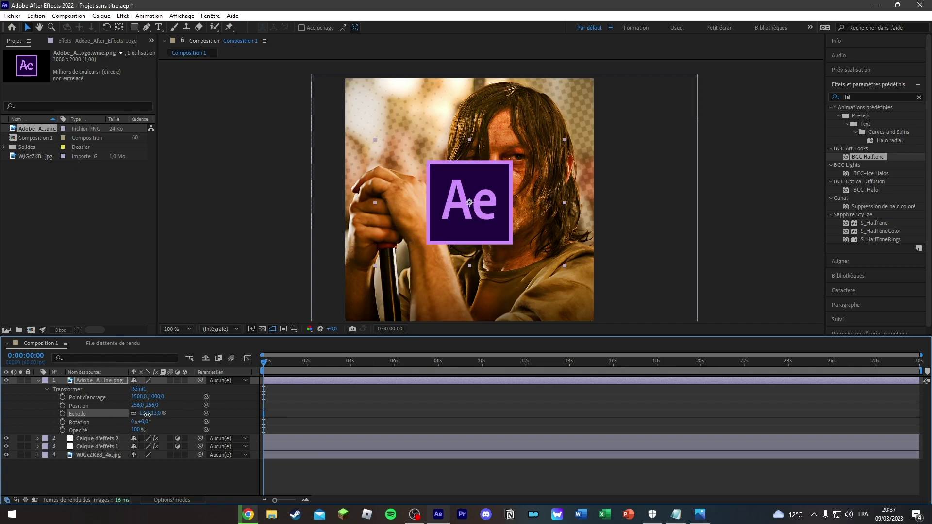
pyautogui.moveTo(461, 222); pyautogui.dragTo(410, 179)
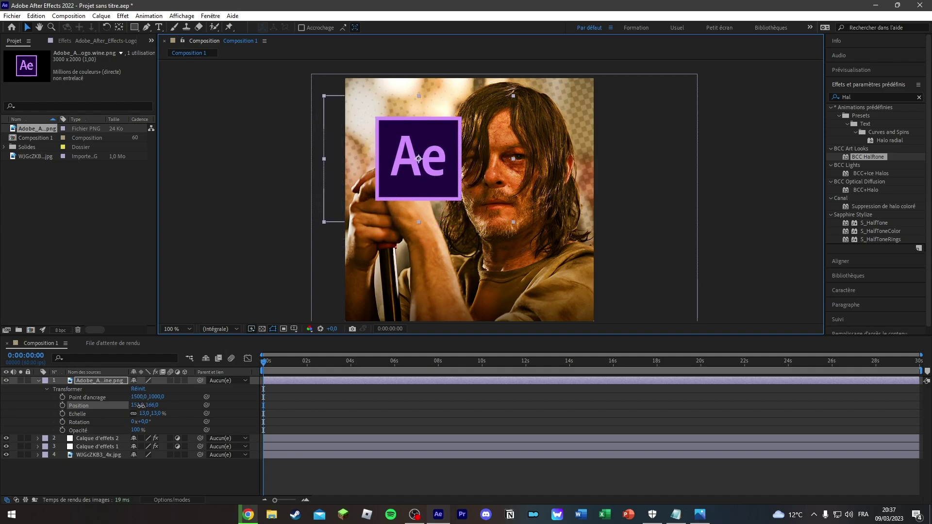
pyautogui.moveTo(141, 406); pyautogui.dragTo(145, 413)
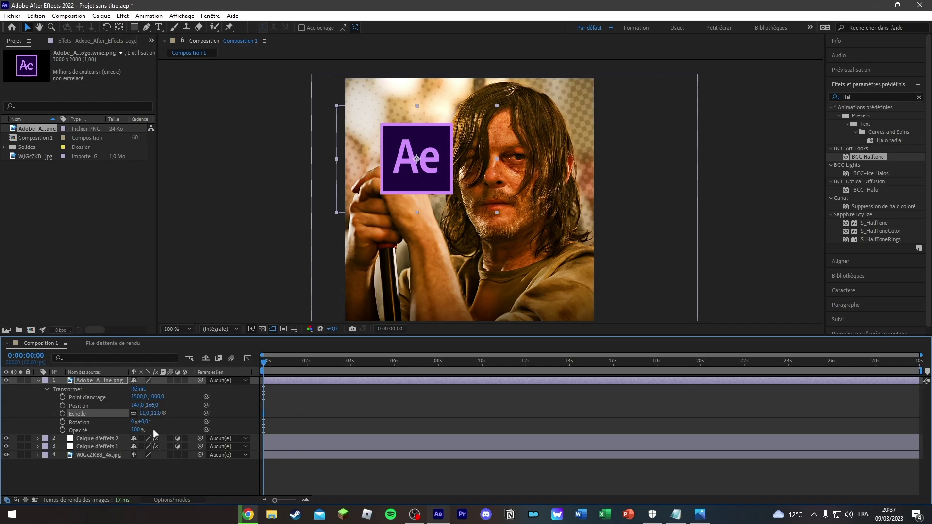
pyautogui.moveTo(145, 422); pyautogui.dragTo(107, 415)
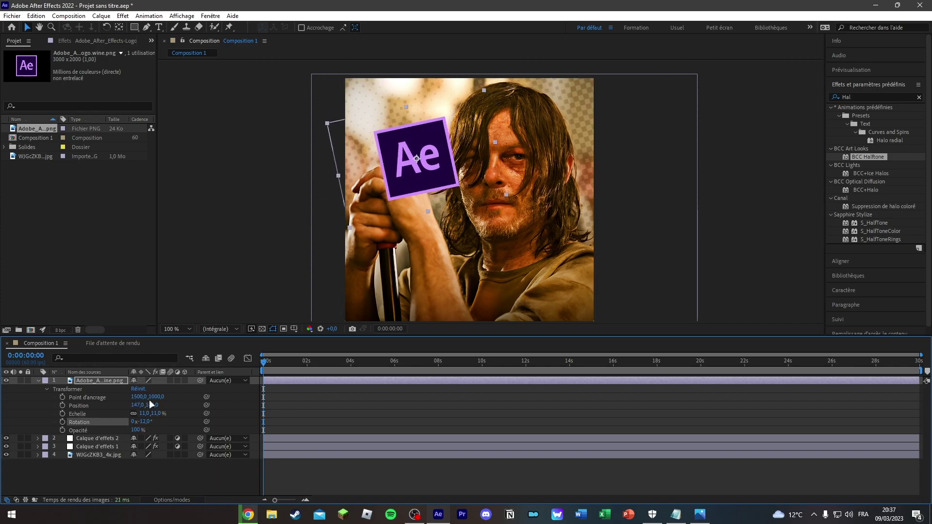
pyautogui.moveTo(415, 171); pyautogui.dragTo(410, 165)
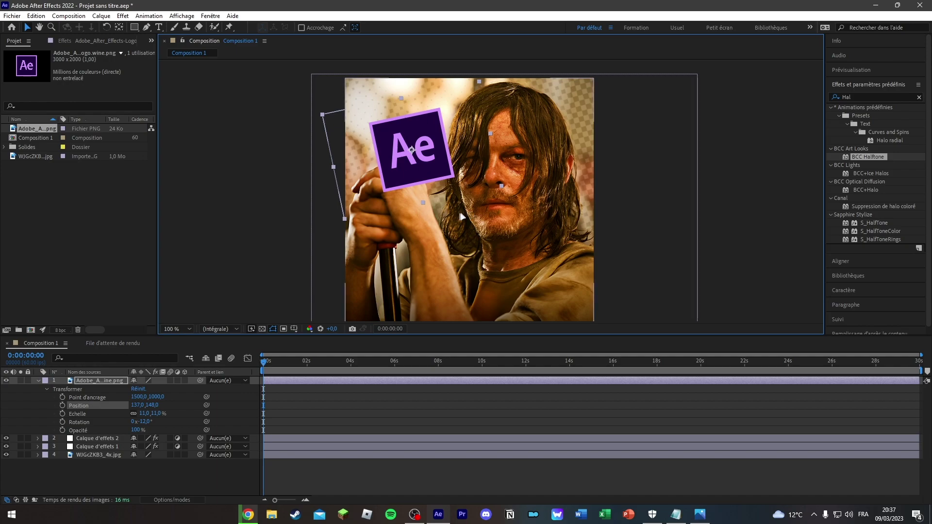
# Step: Toggle the logo layer's visibility off and on to check its placement
pyautogui.click(59, 389)
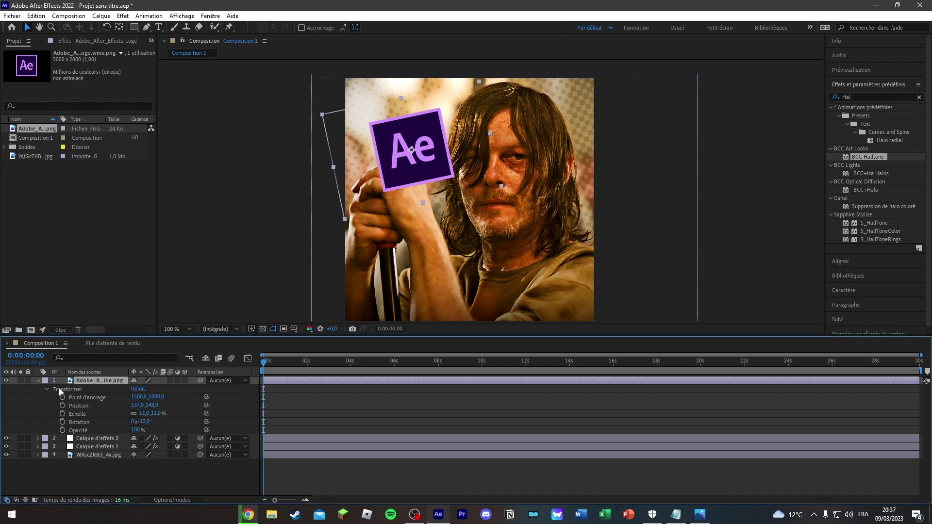
pyautogui.click(7, 380)
pyautogui.click(37, 381)
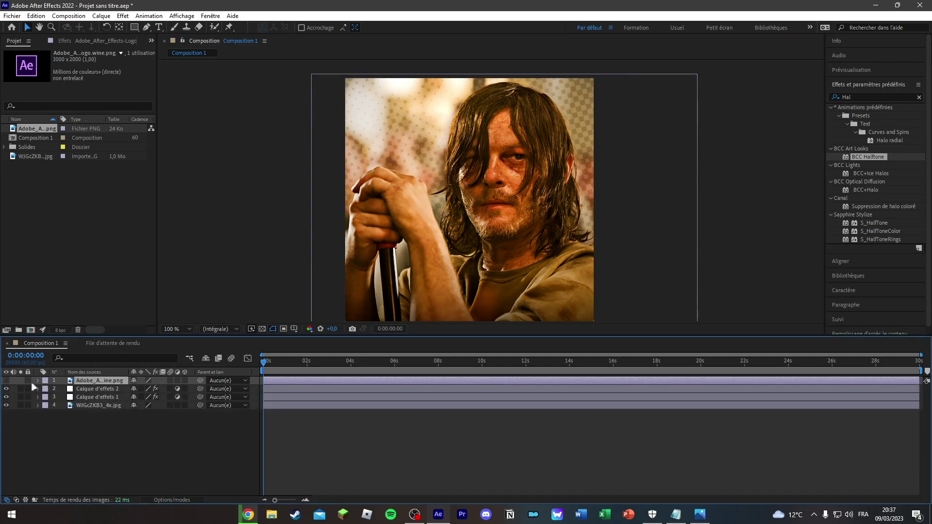
pyautogui.click(7, 381)
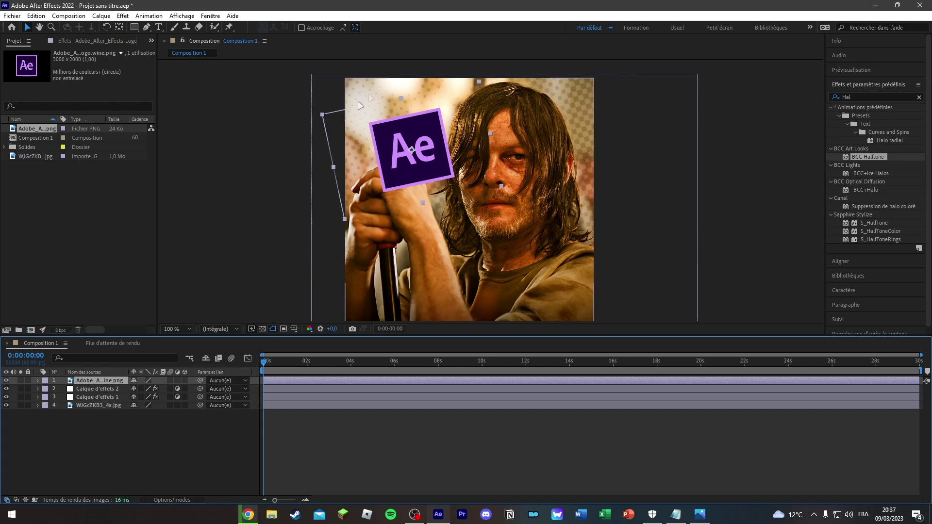
# Step: Hide the logo and, with the Pen tool at 200%, trace mask points up the hand and over the knuckles
pyautogui.click(8, 381)
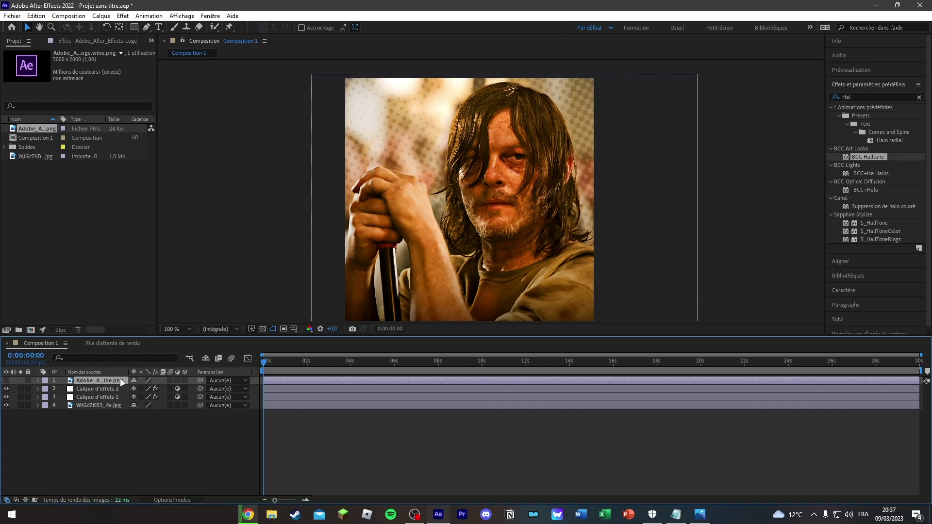
pyautogui.click(147, 28)
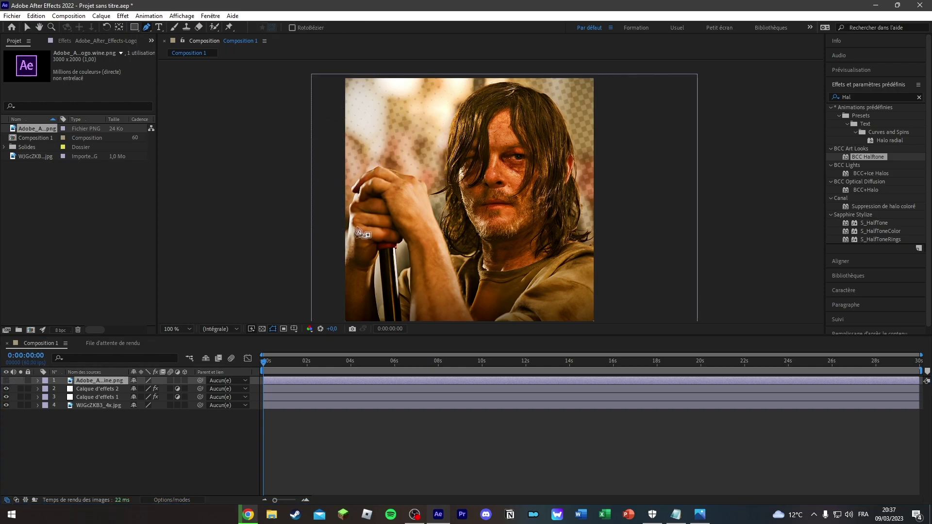
pyautogui.press('.')
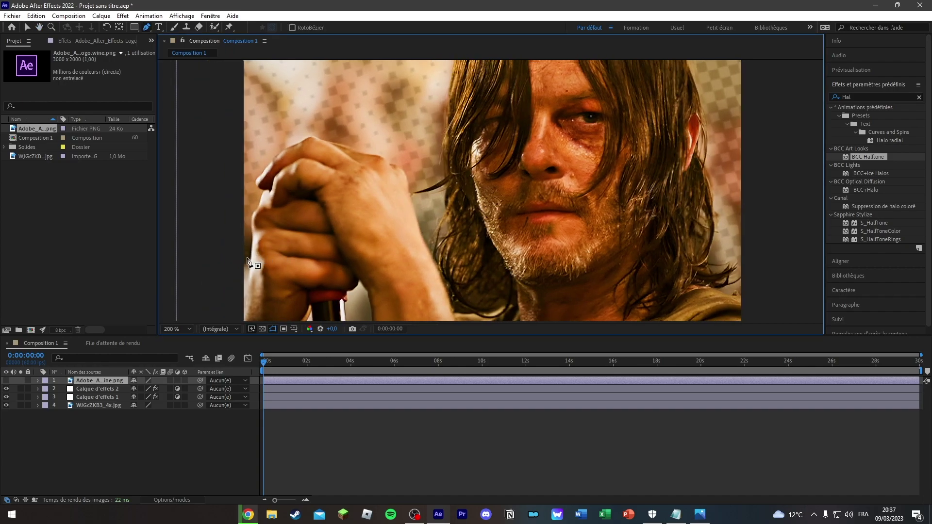
pyautogui.click(251, 261)
pyautogui.click(251, 233)
pyautogui.click(253, 214)
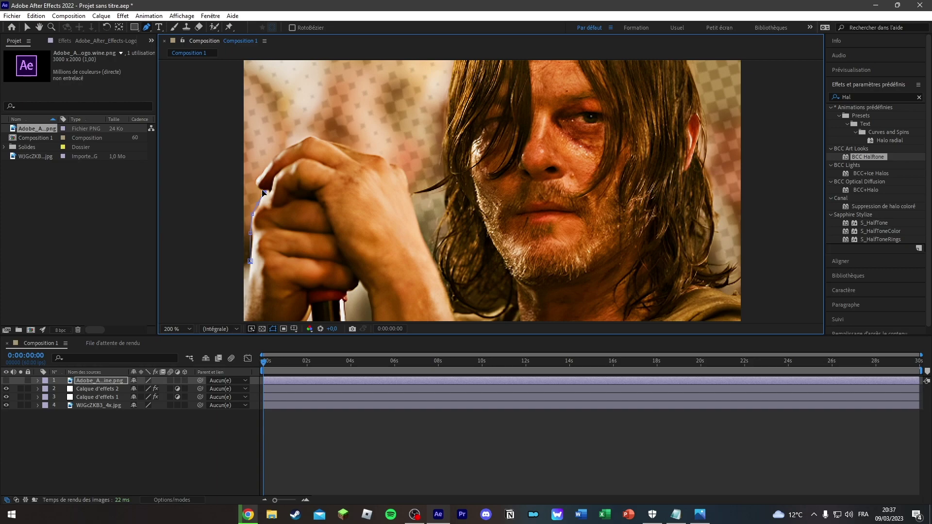
pyautogui.click(258, 182)
pyautogui.click(259, 173)
pyautogui.click(269, 164)
pyautogui.click(282, 150)
pyautogui.click(298, 144)
pyautogui.click(315, 137)
pyautogui.click(374, 154)
pyautogui.click(388, 159)
# Step: Continue the mask down and back up the hand's edge, then upward along the hair at 400%
pyautogui.click(405, 172)
pyautogui.click(412, 202)
pyautogui.click(418, 223)
pyautogui.click(450, 298)
pyautogui.click(473, 311)
pyautogui.click(471, 286)
pyautogui.click(440, 247)
pyautogui.click(433, 228)
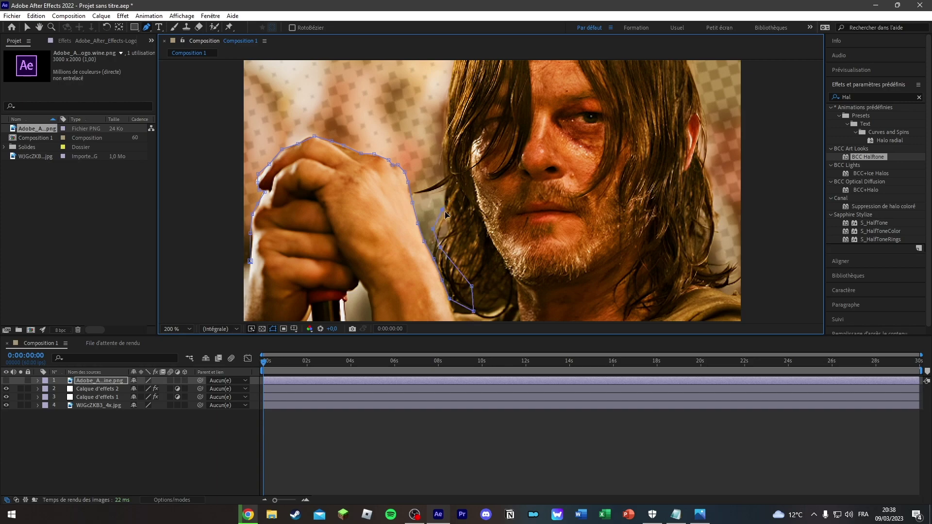
pyautogui.click(444, 201)
pyautogui.click(435, 189)
pyautogui.press('.')
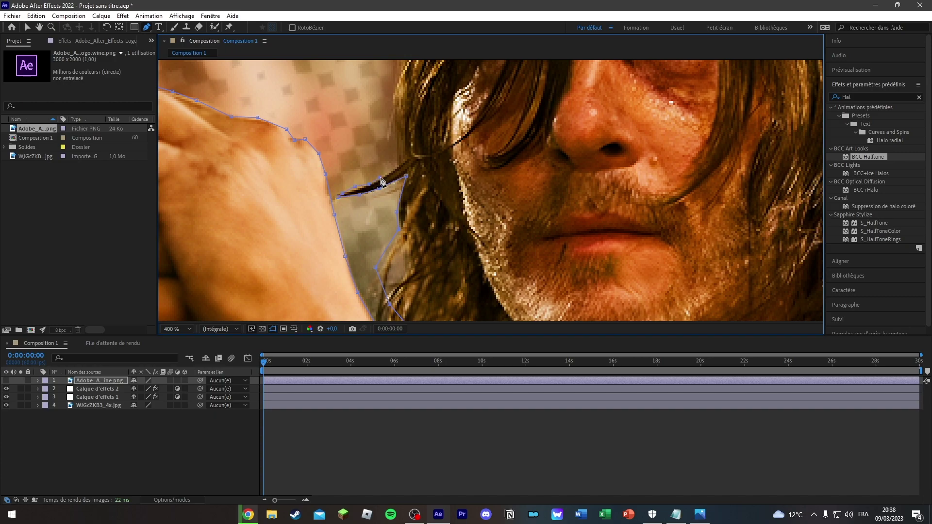
pyautogui.click(402, 133)
# Step: Trace the mask up along the hair, across the top and out past the frame's left side
pyautogui.scroll(-3, 396, 136)
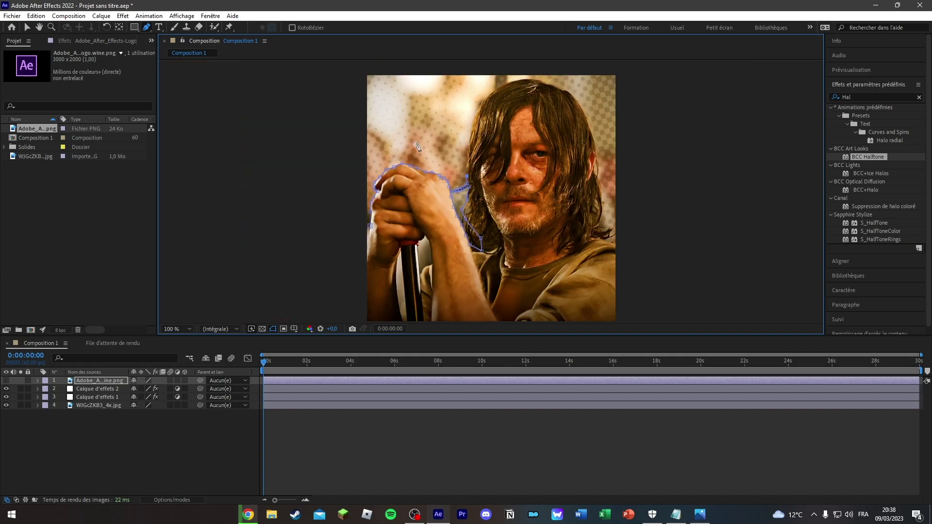
pyautogui.scroll(2, 499, 212)
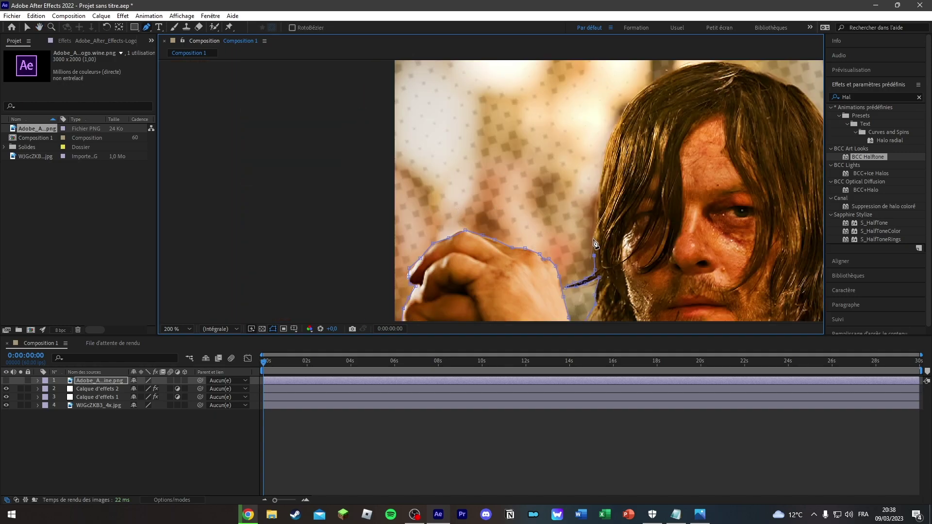
pyautogui.click(595, 189)
pyautogui.click(604, 162)
pyautogui.click(611, 135)
pyautogui.click(622, 113)
pyautogui.click(643, 89)
pyautogui.click(487, 80)
pyautogui.click(370, 90)
pyautogui.click(260, 196)
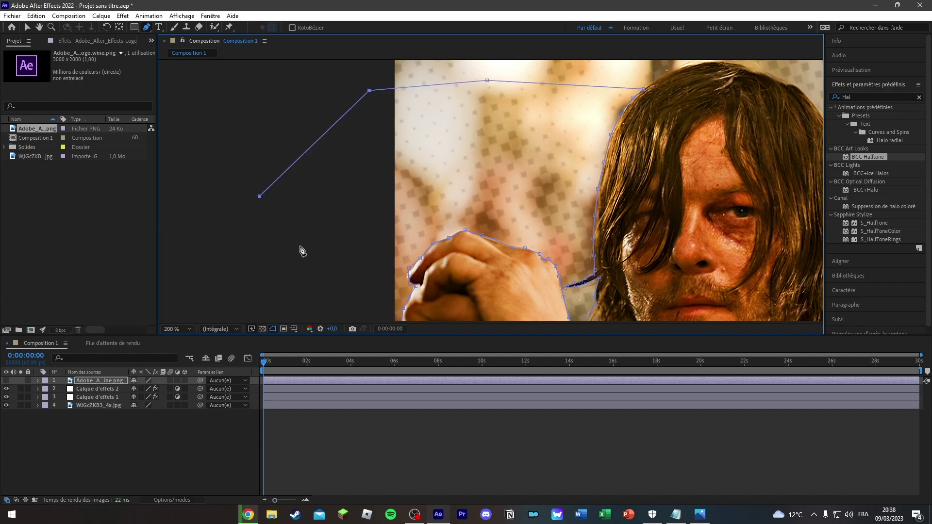
# Step: Close the mask at its first vertex and make the Ae logo visible again
pyautogui.moveTo(303, 254); pyautogui.dragTo(214, 177)
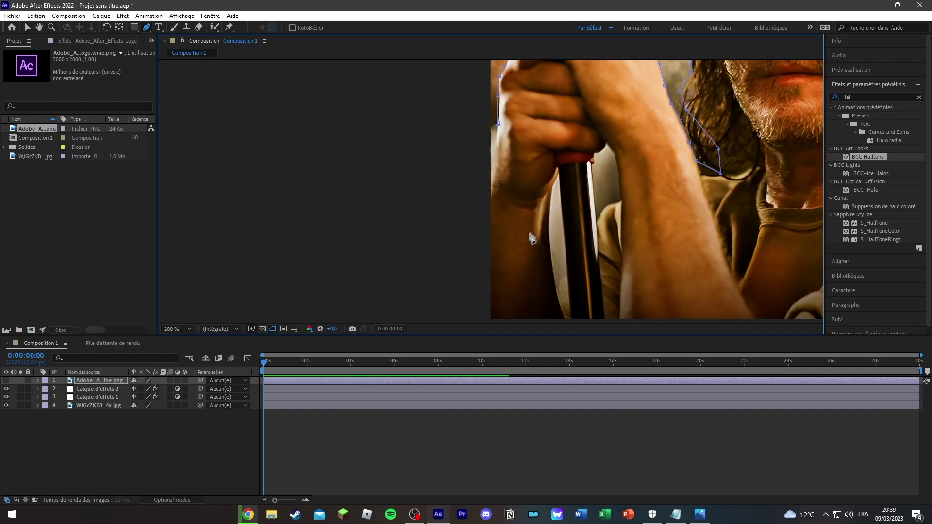
pyautogui.scroll(-1, 476, 223)
pyautogui.scroll(2, 500, 224)
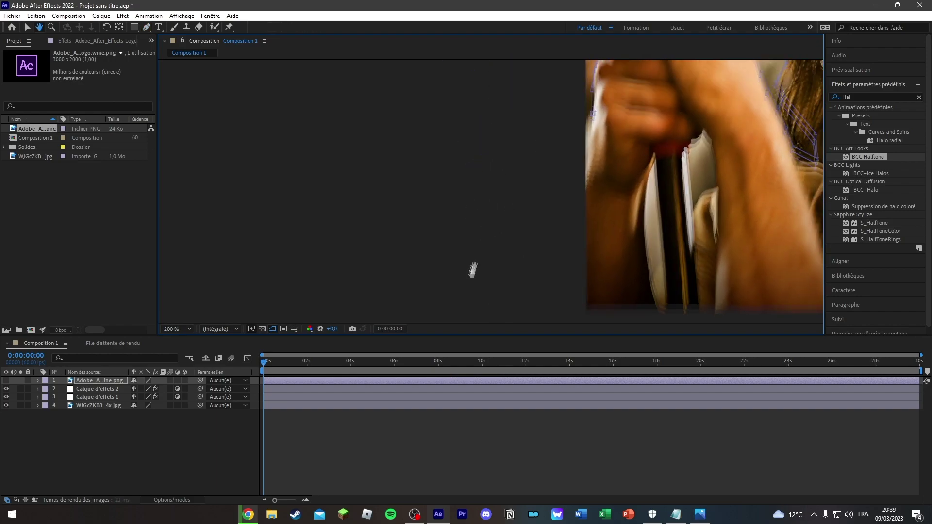
pyautogui.click(442, 163)
pyautogui.click(574, 182)
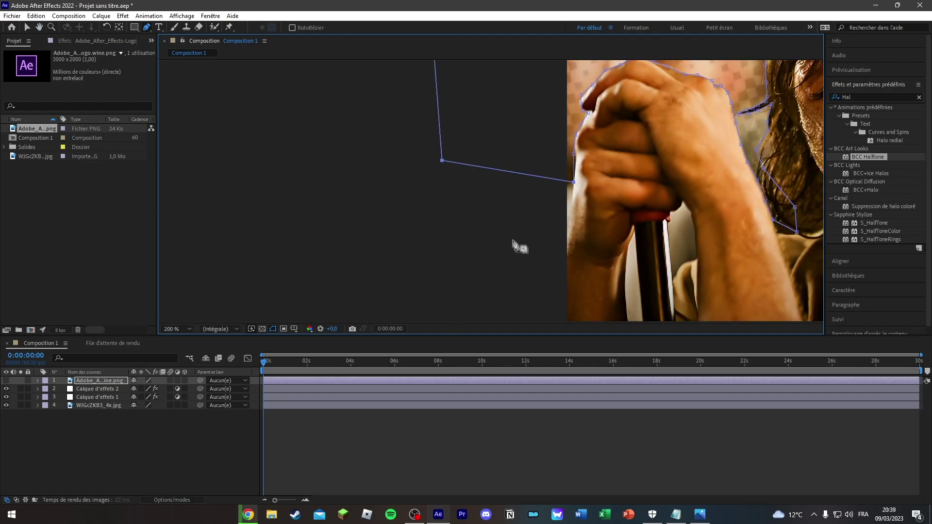
pyautogui.press(',')
pyautogui.moveTo(549, 238); pyautogui.dragTo(514, 271)
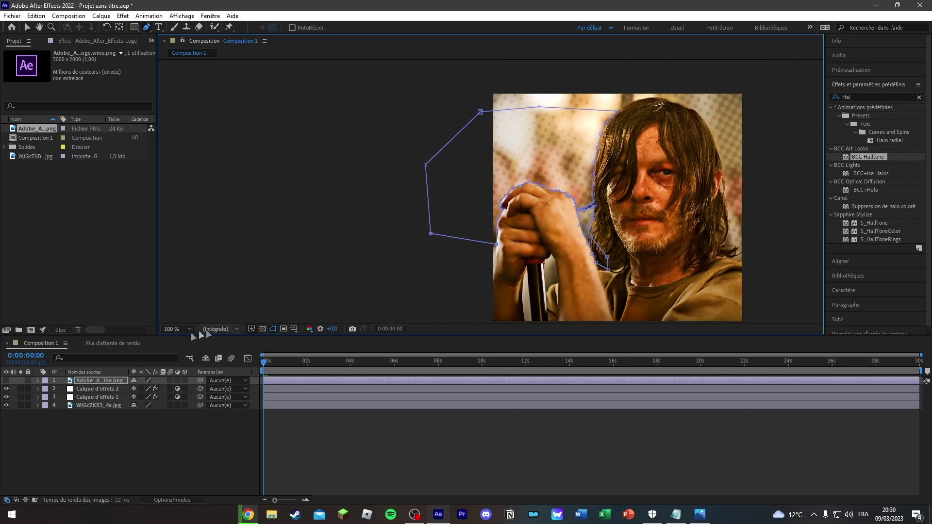
pyautogui.click(6, 381)
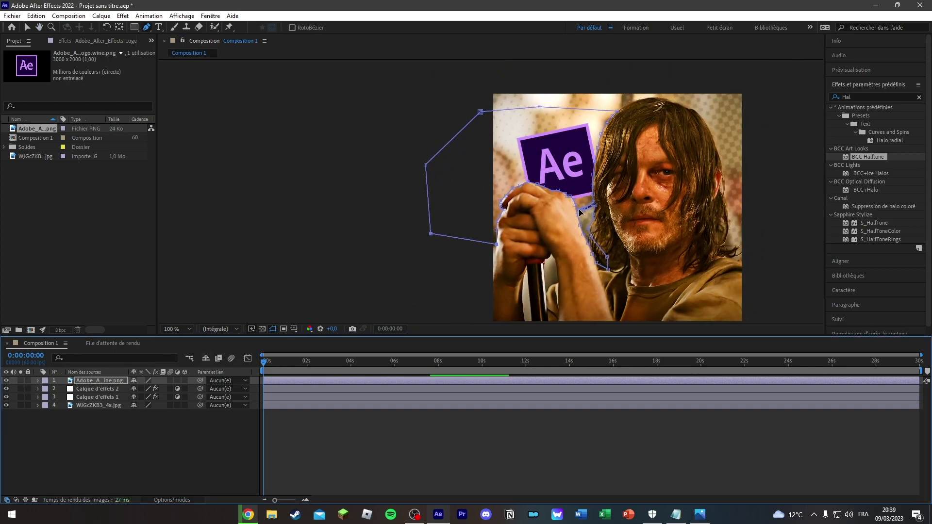
# Step: Open the logo layer's Masque 1 settings and set its expansion to 5 px
pyautogui.scroll(1, 509, 199)
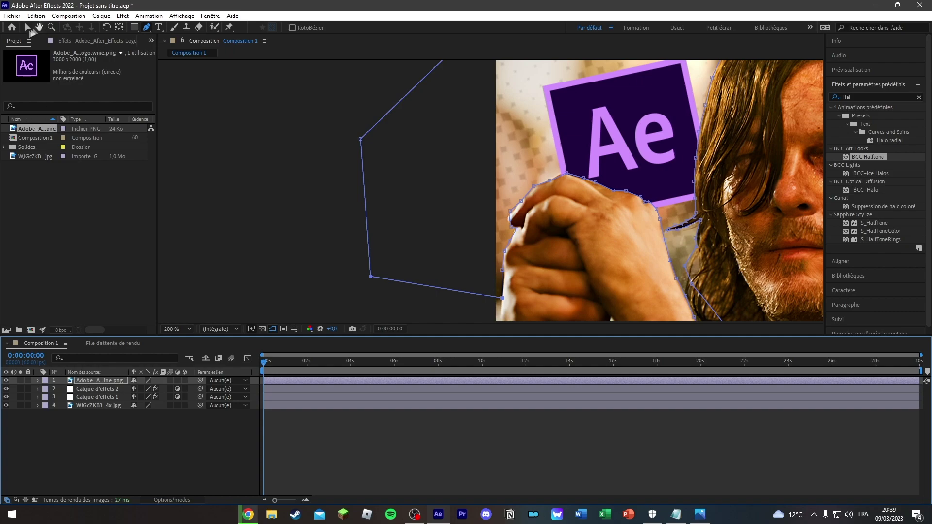
pyautogui.click(26, 28)
pyautogui.moveTo(287, 136); pyautogui.dragTo(208, 162)
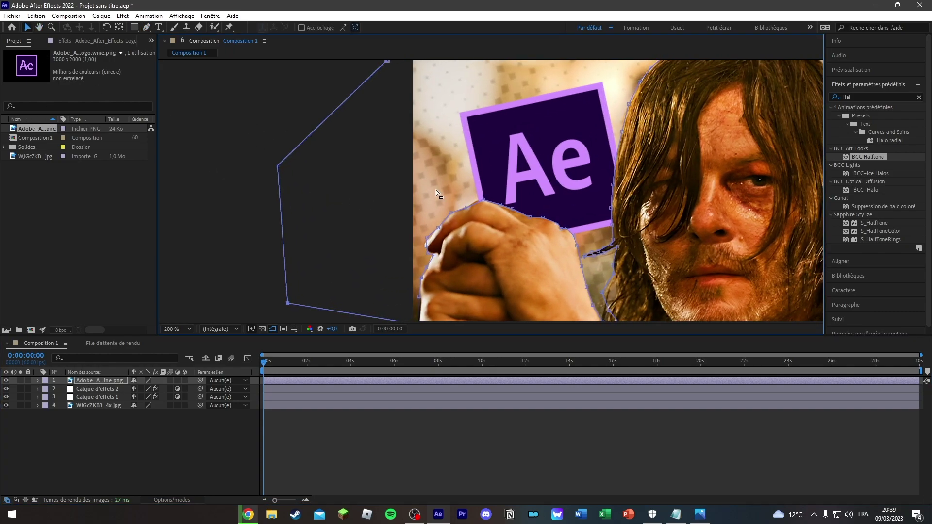
pyautogui.click(232, 180)
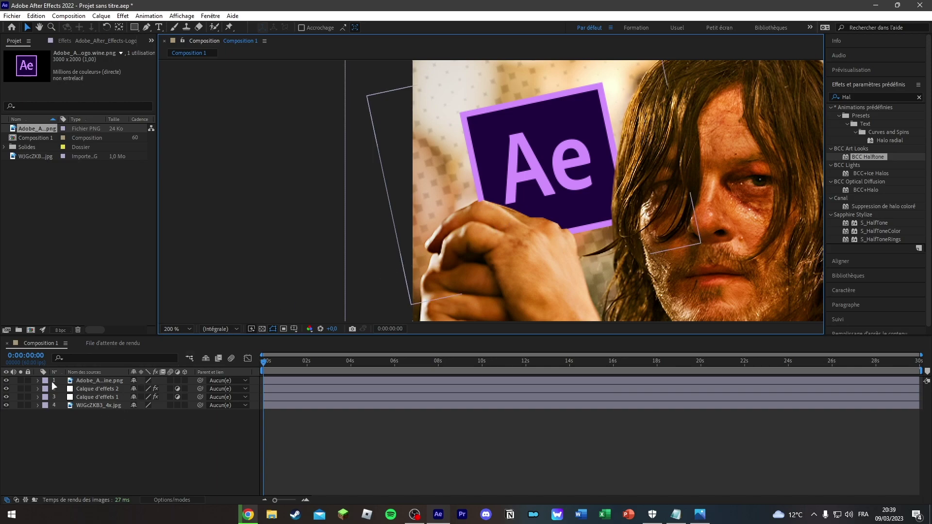
pyautogui.click(34, 380)
pyautogui.click(36, 380)
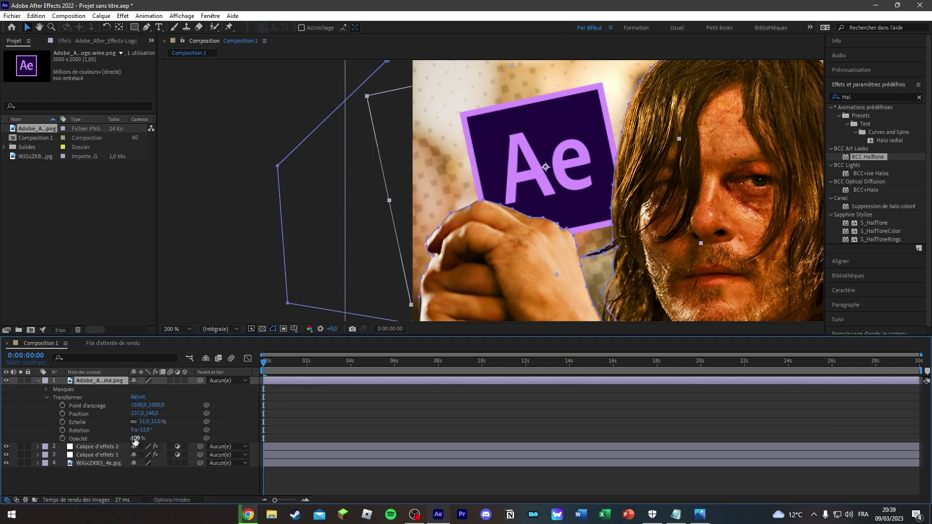
pyautogui.click(48, 389)
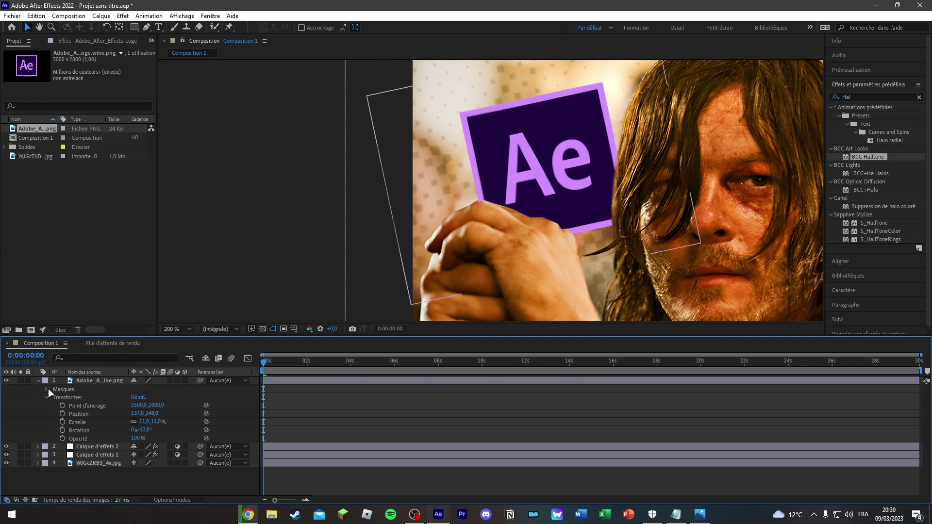
pyautogui.click(55, 397)
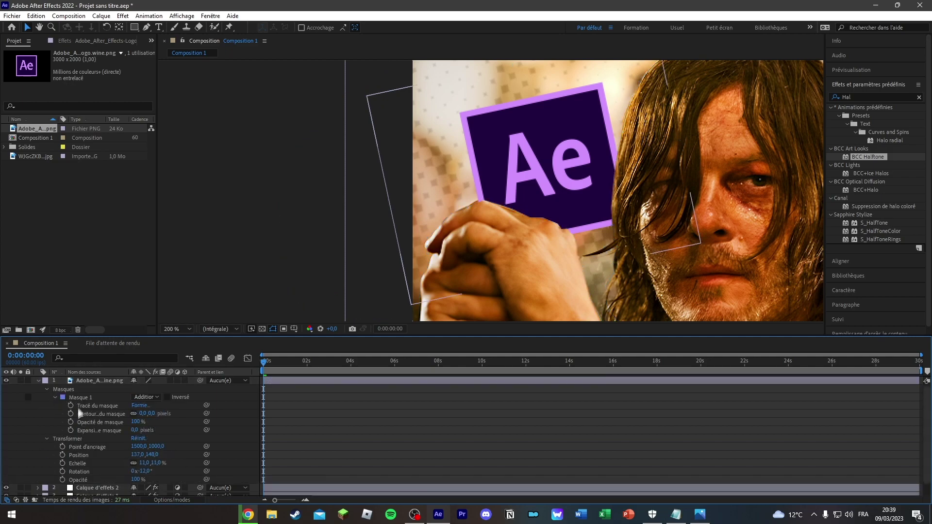
pyautogui.click(136, 430)
pyautogui.write('5')
pyautogui.press('Return')
pyautogui.click(180, 261)
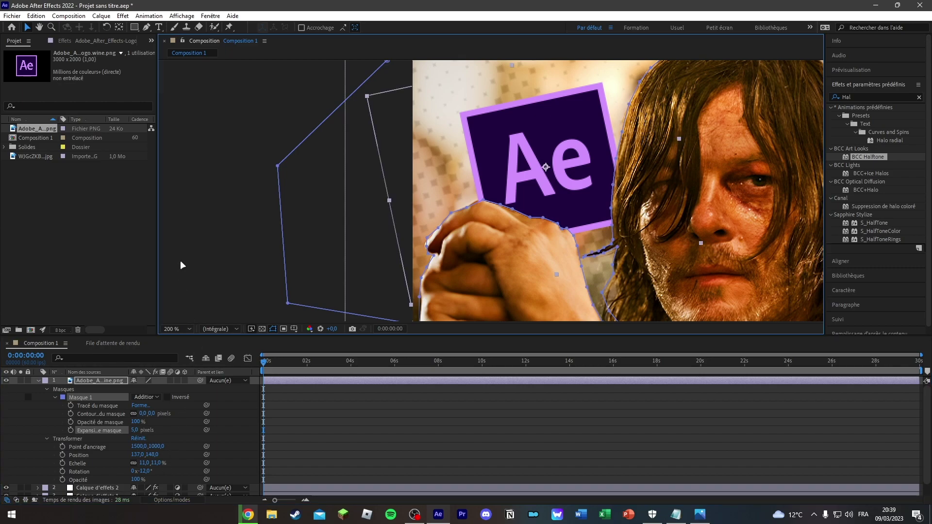
pyautogui.click(264, 219)
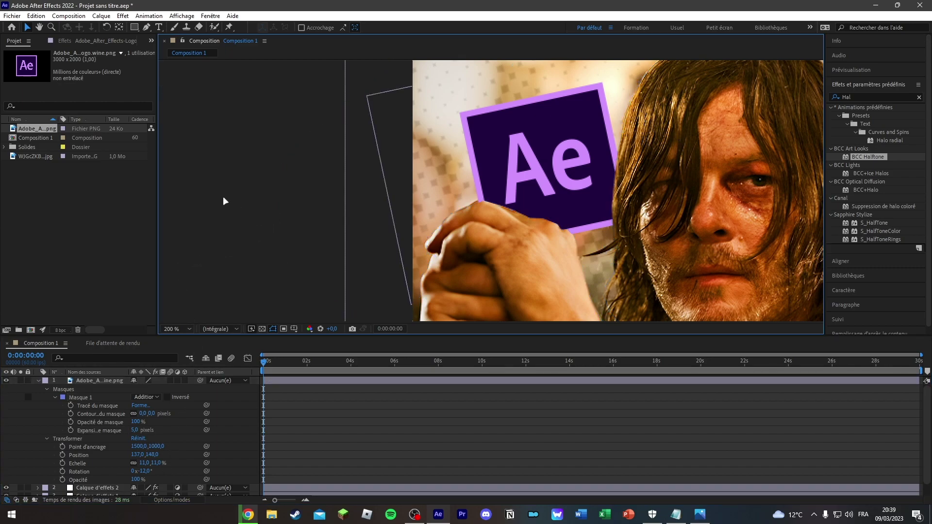
# Step: Raise the logo mask's expansion to 7 px and its feather to 20 px
pyautogui.click(142, 414)
pyautogui.write('15')
pyautogui.press('Return')
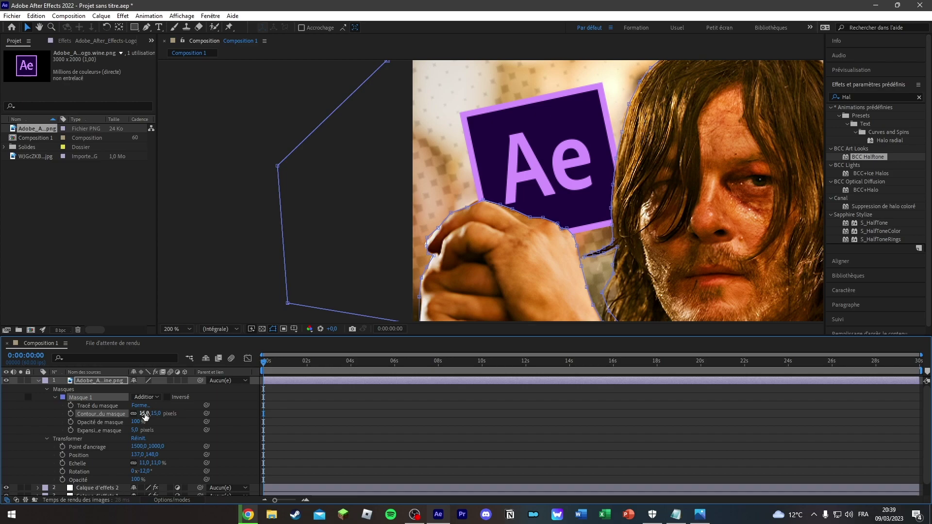
pyautogui.click(220, 244)
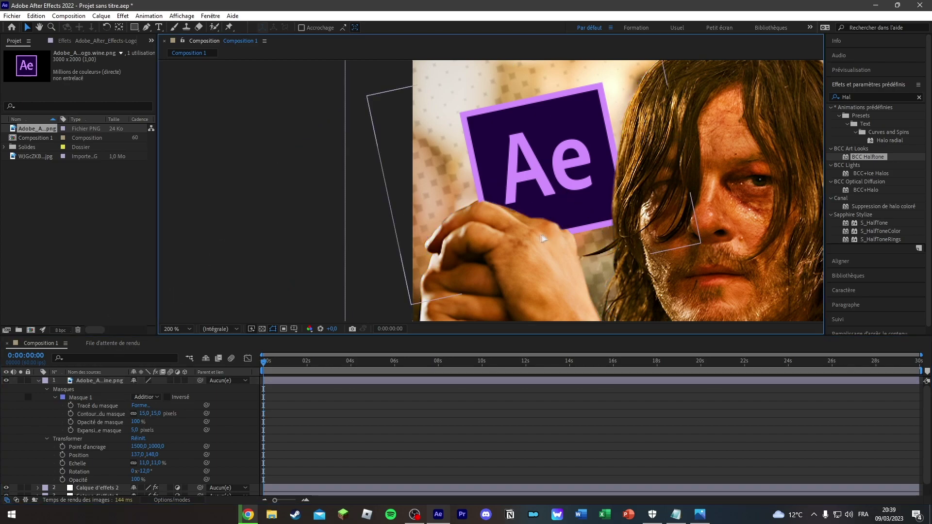
pyautogui.scroll(3, 478, 197)
pyautogui.scroll(-3, 448, 242)
pyautogui.scroll(-2, 516, 237)
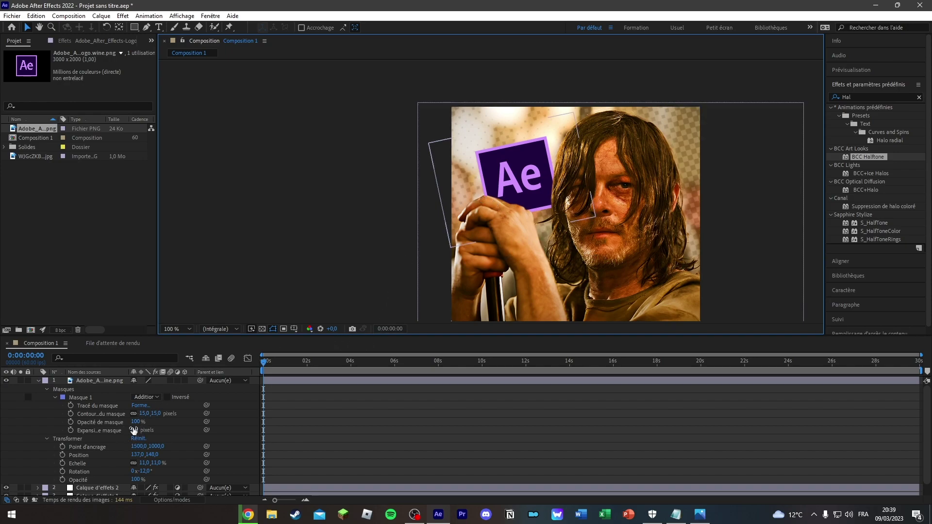
pyautogui.moveTo(134, 430); pyautogui.dragTo(136, 431)
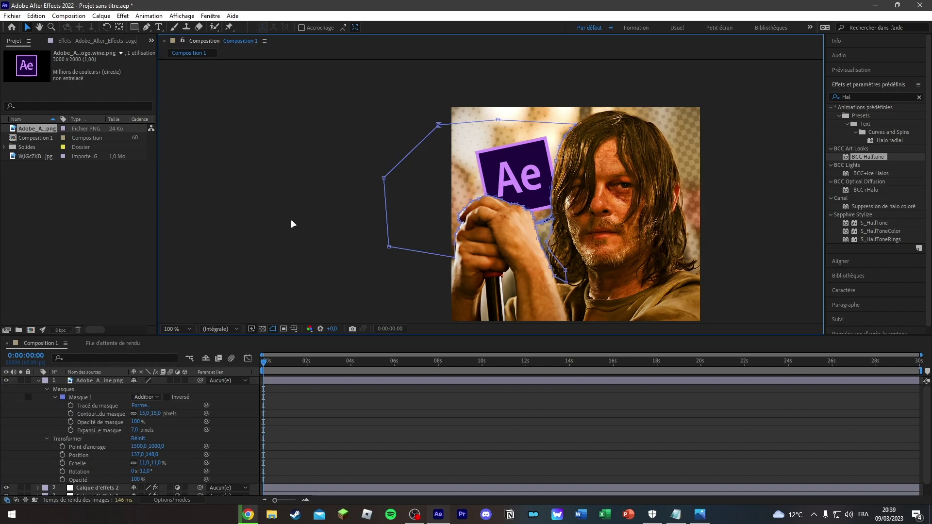
pyautogui.click(340, 131)
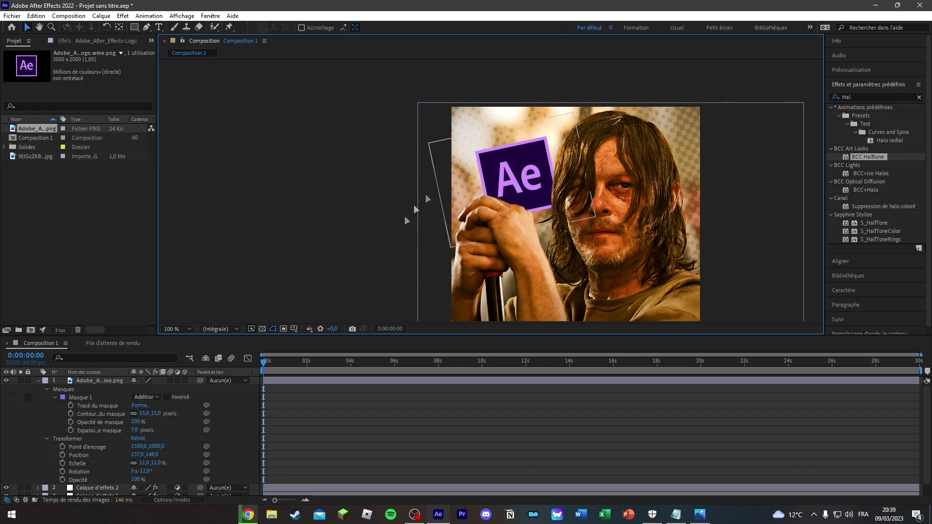
pyautogui.click(145, 413)
pyautogui.write('20')
pyautogui.press('Return')
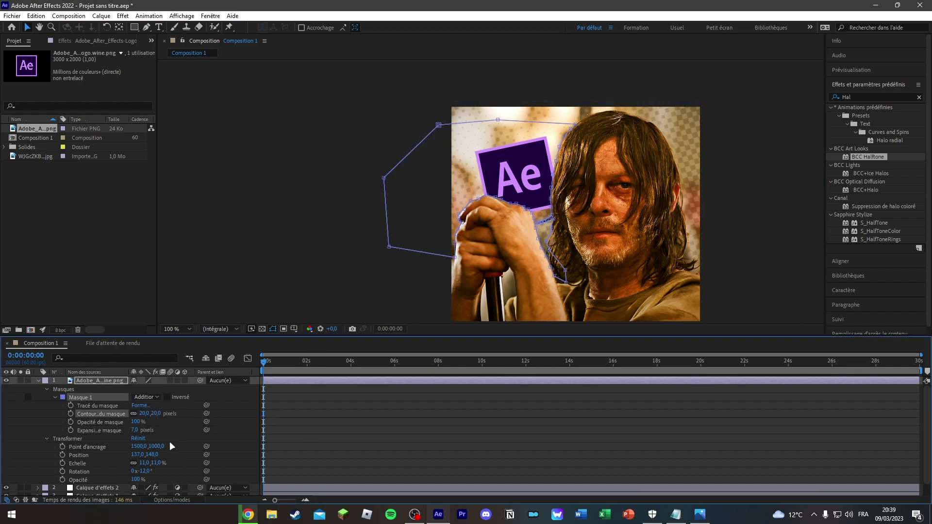
pyautogui.click(301, 221)
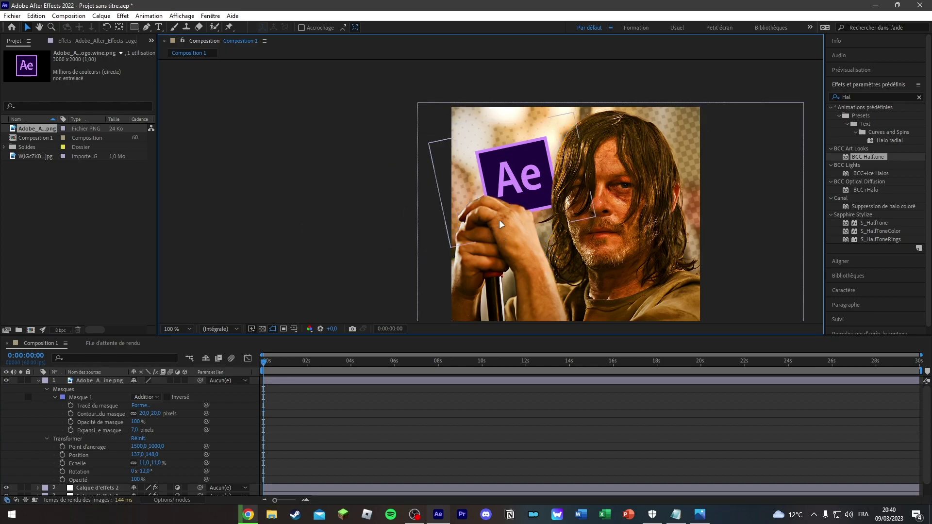
# Step: Search 'lo' in Effects & Presets and drop Lo coloring 2 onto the Ae logo layer
pyautogui.click(919, 97)
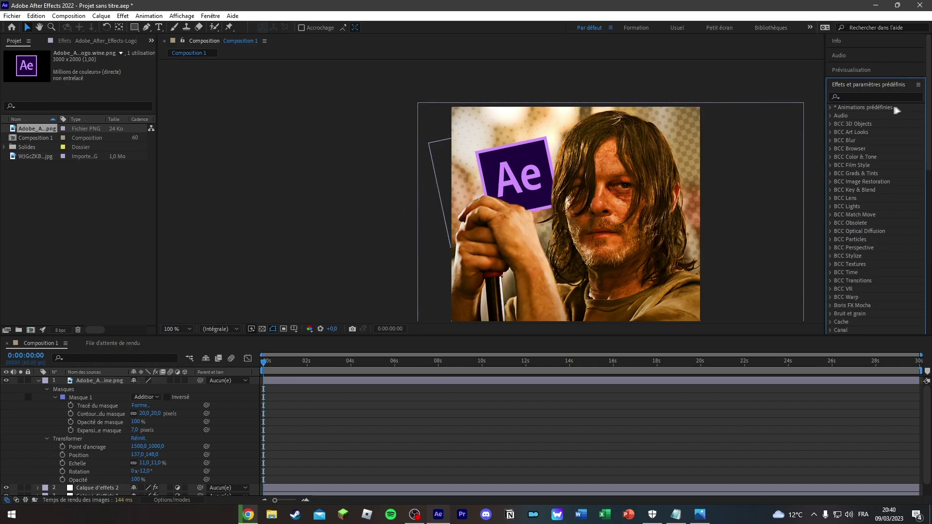
pyautogui.click(877, 98)
pyautogui.write('lo')
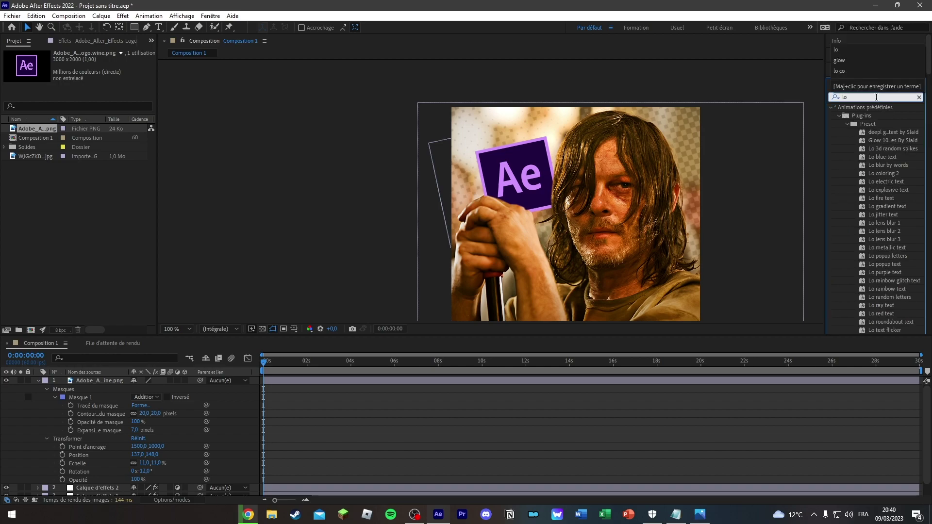
pyautogui.moveTo(890, 172); pyautogui.dragTo(89, 383)
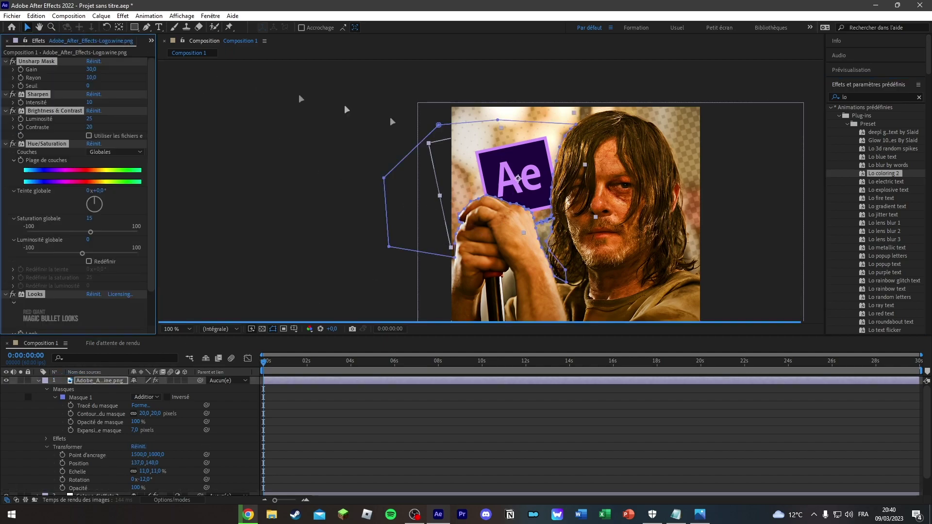
pyautogui.click(218, 200)
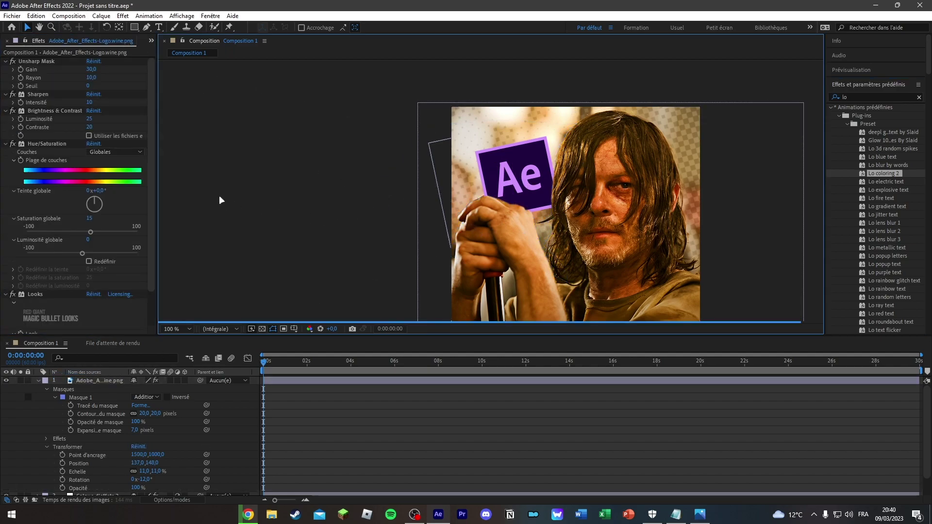
pyautogui.click(152, 41)
pyautogui.click(165, 44)
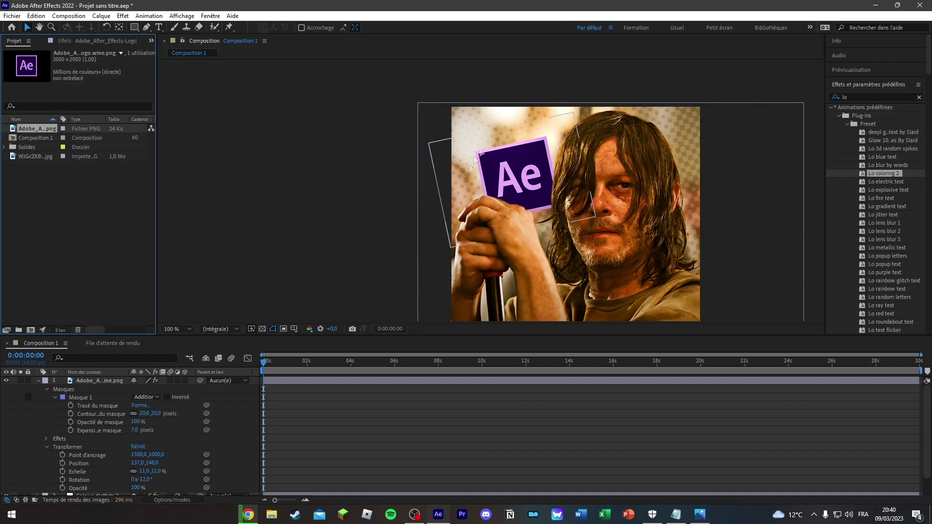
pyautogui.click(39, 381)
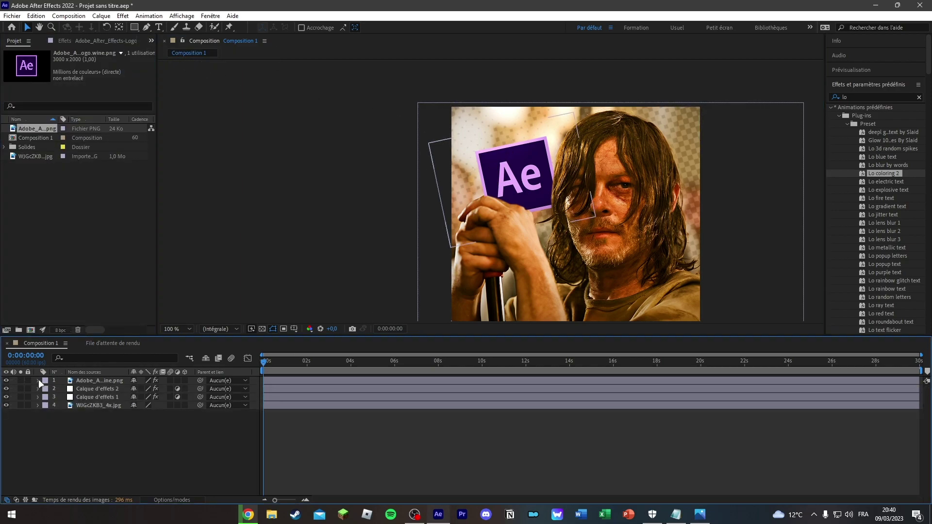
# Step: Apply CC Page Turn to the logo, curling from the Top Left Corner with fold at 1742.7, 1375.5
pyautogui.click(869, 98)
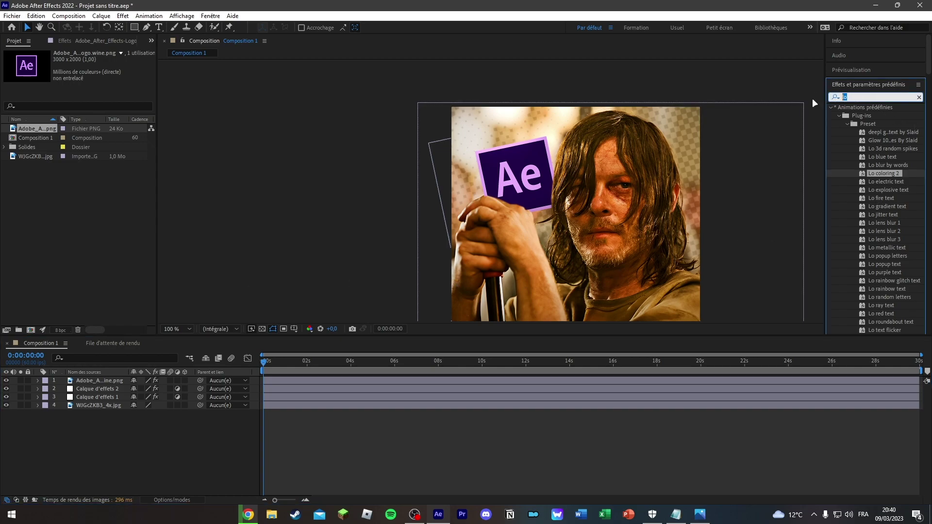
pyautogui.click(676, 514)
pyautogui.hotkey('alt', 'Tab')
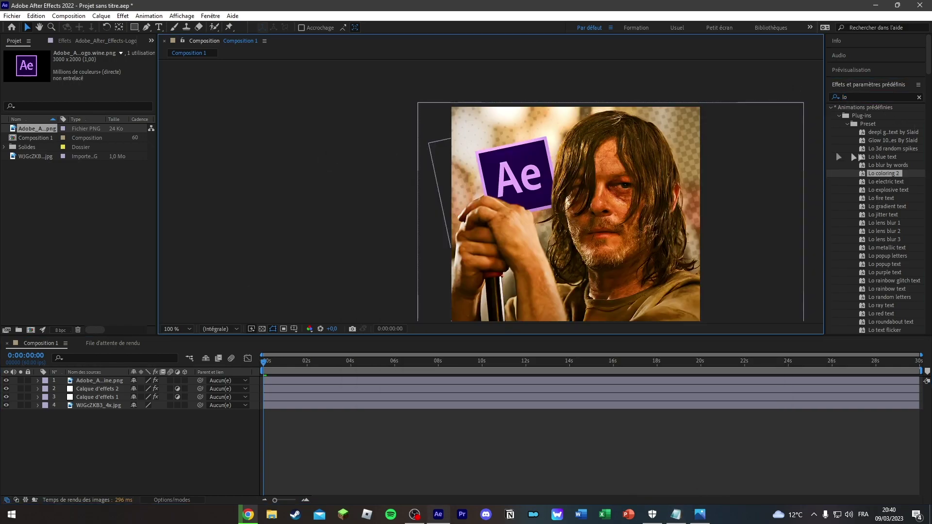
pyautogui.write('cc pza')
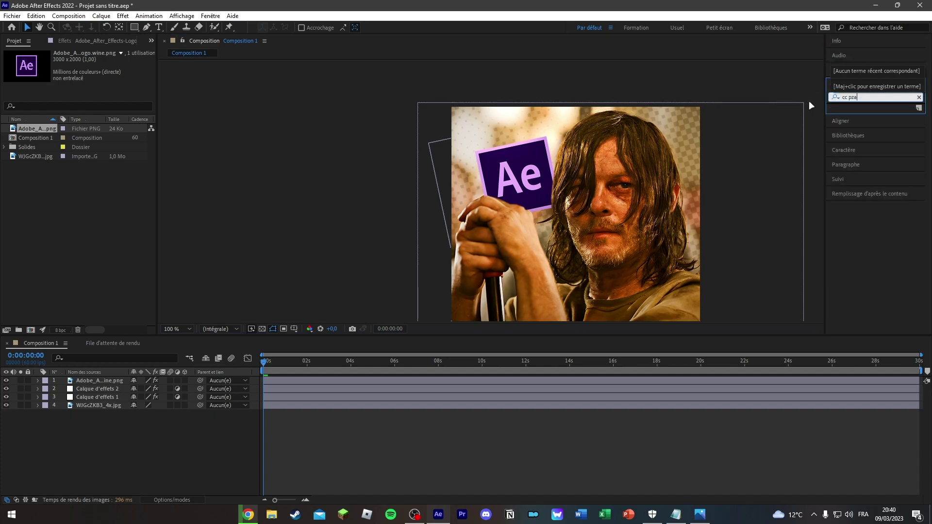
pyautogui.press('BackSpace')
pyautogui.press('BackSpace')
pyautogui.write('a')
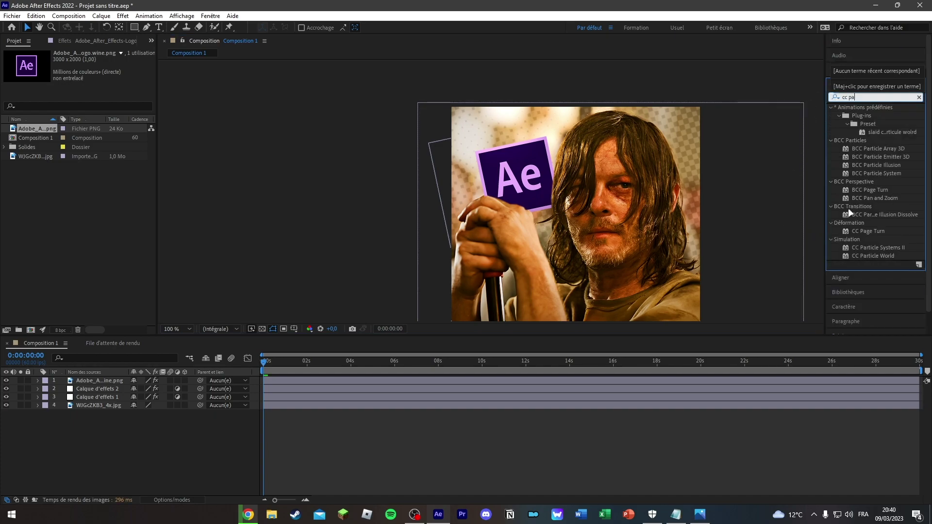
pyautogui.moveTo(887, 229); pyautogui.dragTo(106, 382)
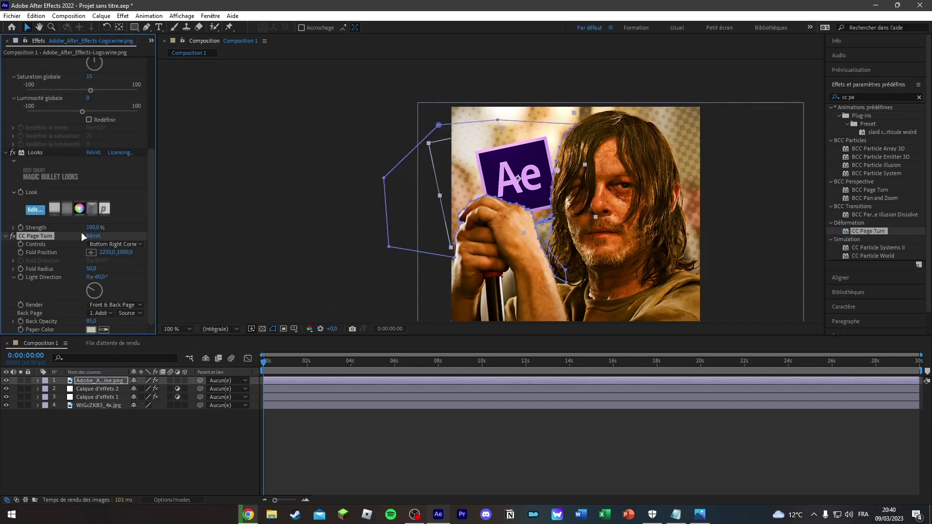
pyautogui.click(115, 244)
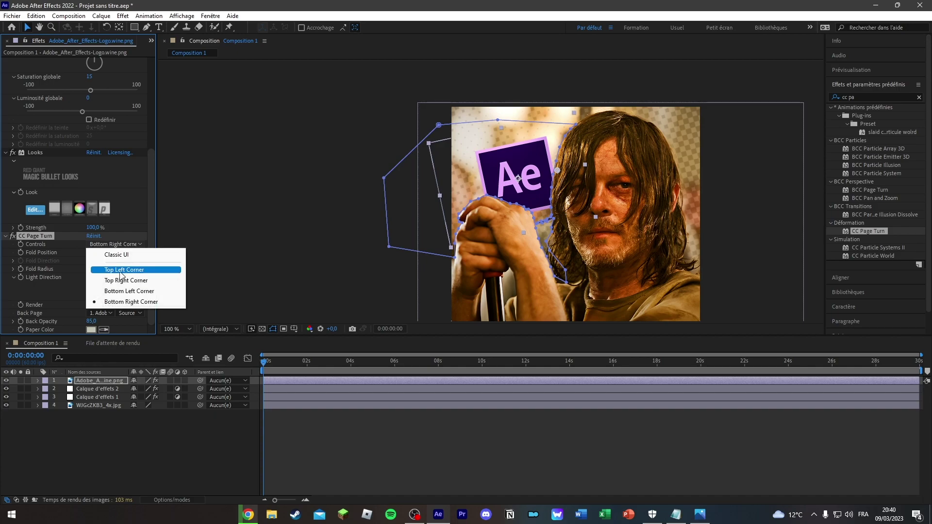
pyautogui.click(121, 270)
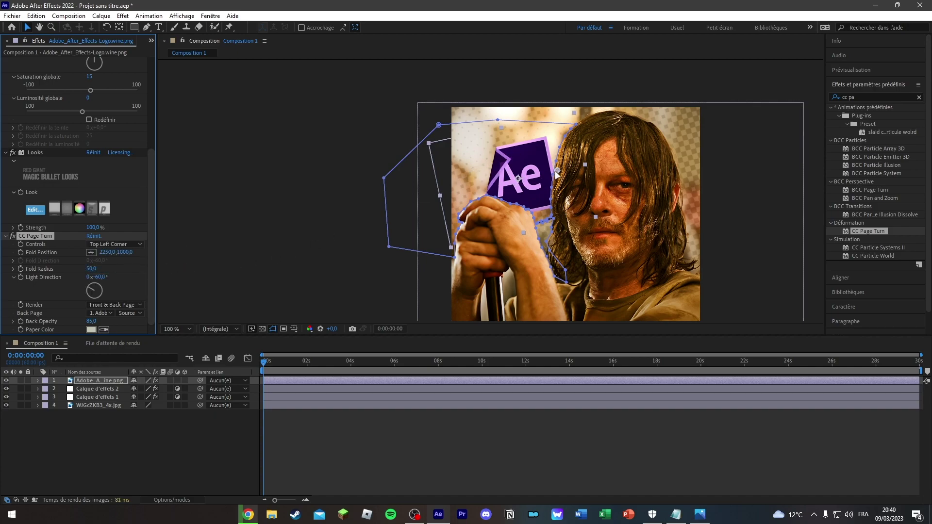
pyautogui.moveTo(557, 173)
pyautogui.mouseDown()
pyautogui.moveTo(528, 207)
pyautogui.moveTo(535, 196)
pyautogui.mouseUp()
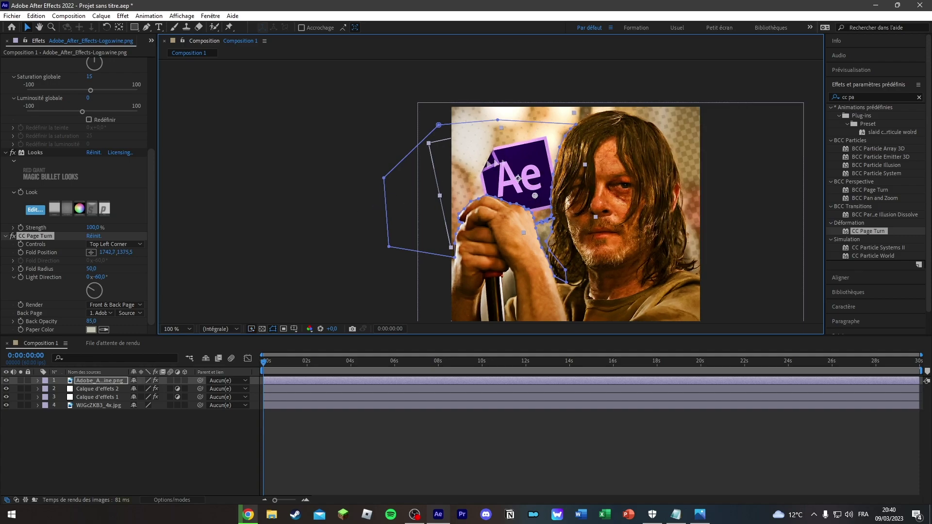
pyautogui.click(290, 187)
# Step: Add the Teinte effect to the Ae logo and set its dark colour to brown
pyautogui.click(869, 98)
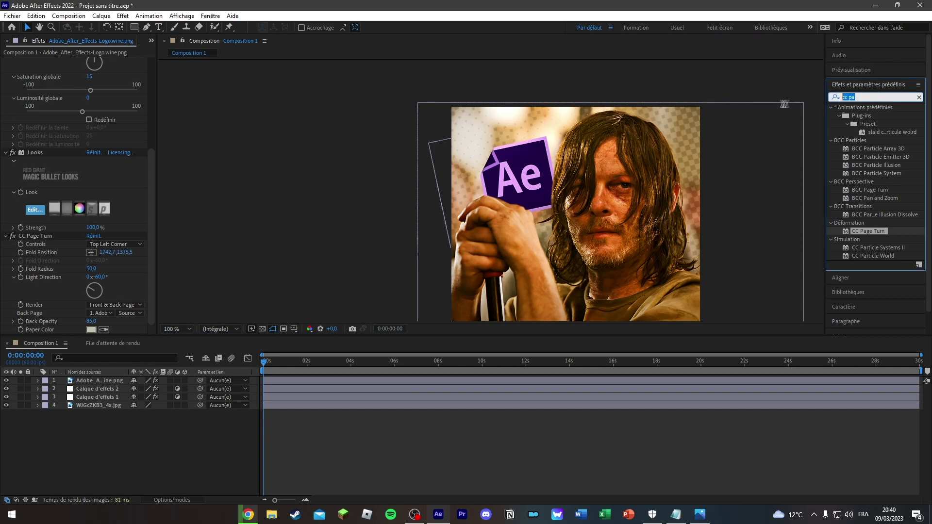
pyautogui.write('teinte')
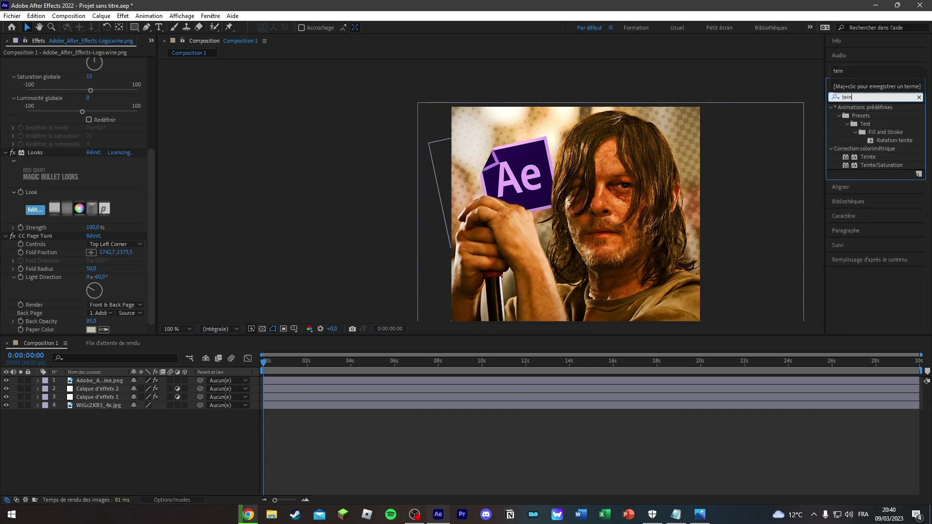
pyautogui.moveTo(868, 157); pyautogui.dragTo(97, 381)
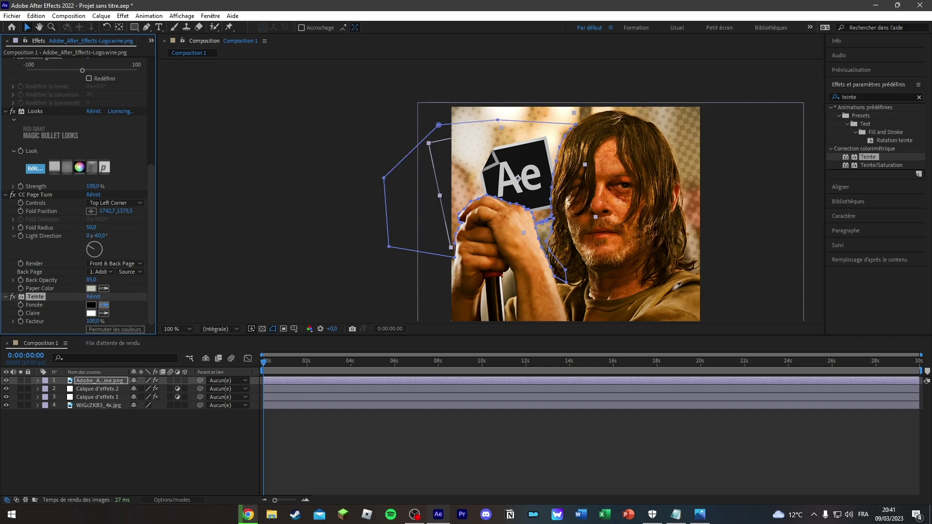
pyautogui.click(541, 273)
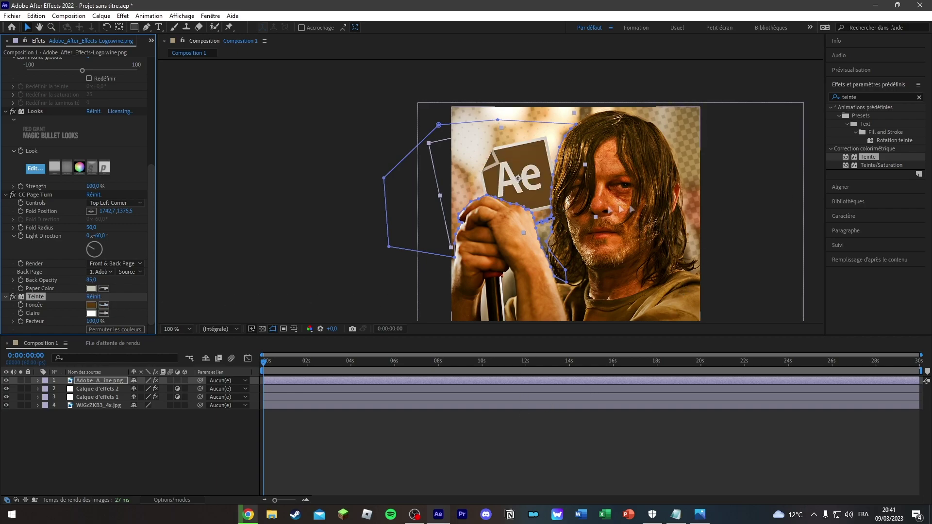
pyautogui.click(297, 195)
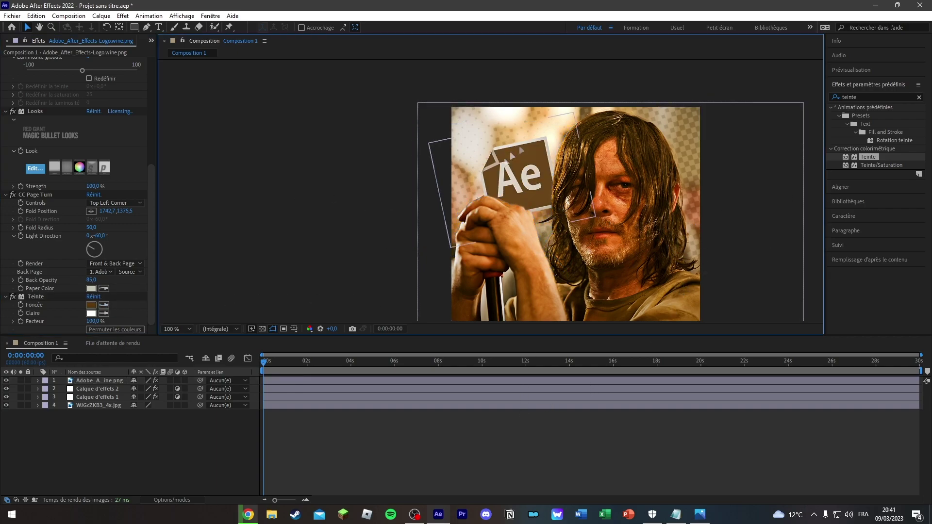
pyautogui.click(878, 100)
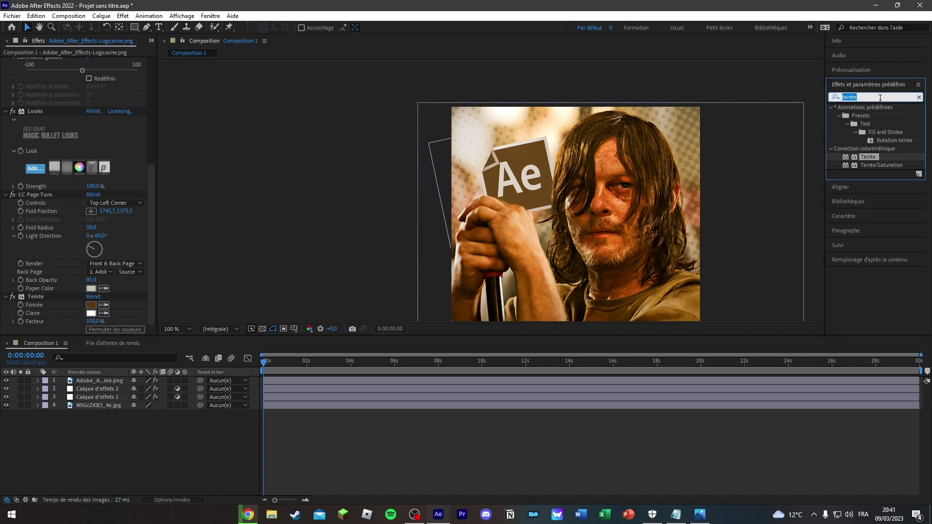
# Step: Find CC Light Sweep by searching 'sweep' and apply it to the Ae logo layer
pyautogui.write('sweep')
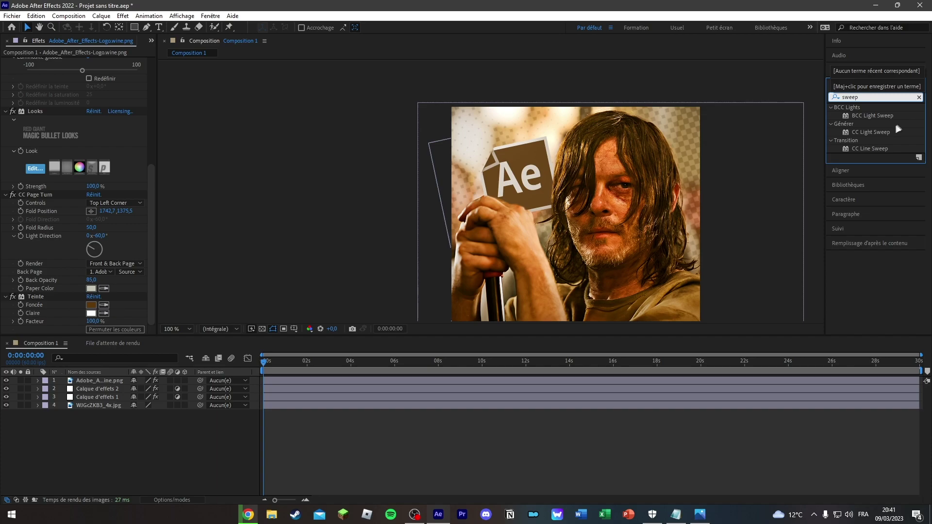
pyautogui.moveTo(899, 129); pyautogui.dragTo(885, 132)
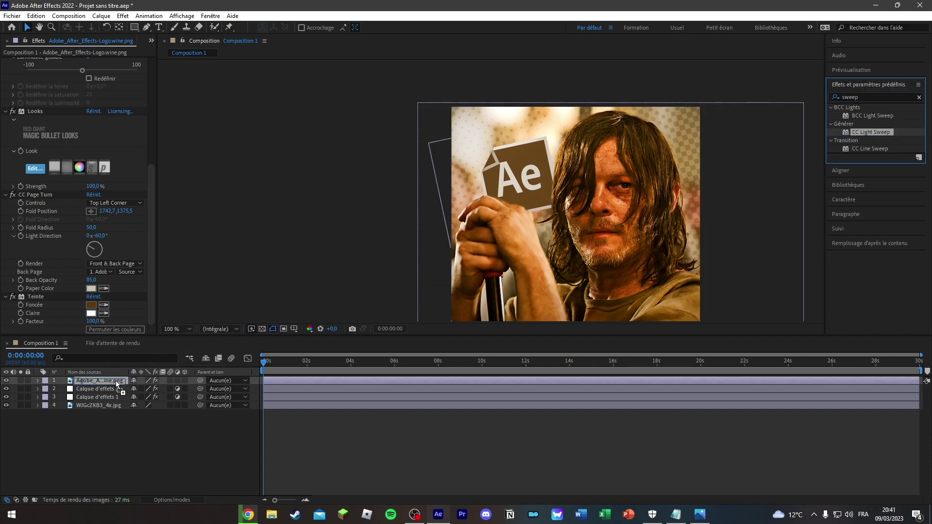
pyautogui.moveTo(889, 137); pyautogui.dragTo(112, 380)
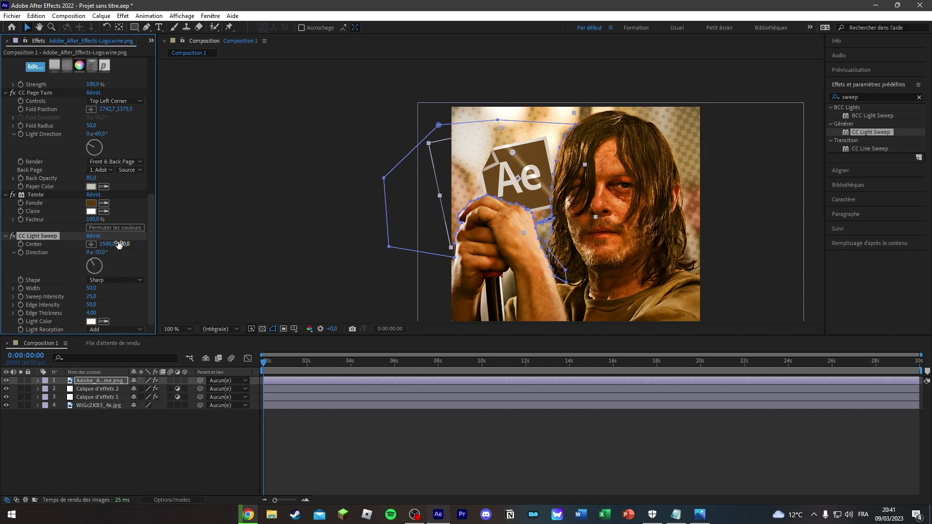
# Step: Move the sweep centre left, set the sweep direction to -30°, and deselect the layer
pyautogui.moveTo(118, 245)
pyautogui.mouseDown()
pyautogui.moveTo(2, 265)
pyautogui.moveTo(110, 291)
pyautogui.mouseUp()
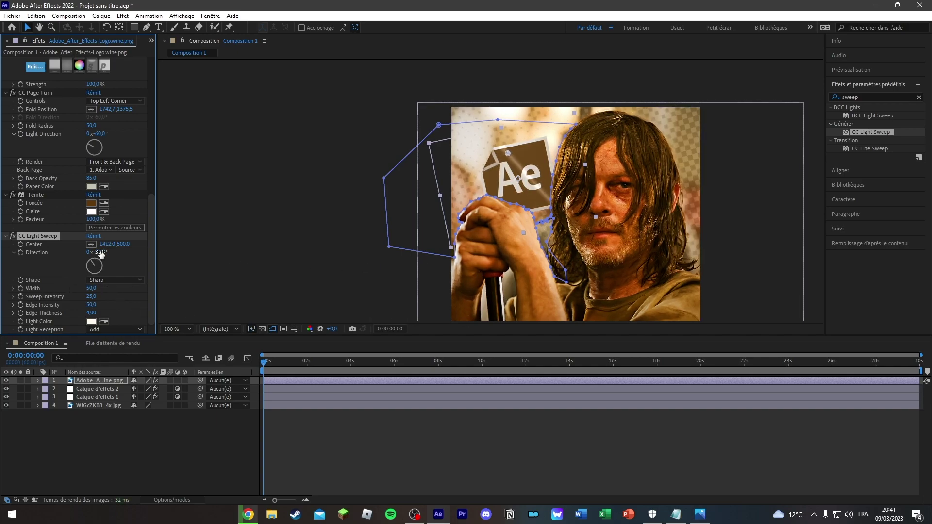
pyautogui.moveTo(100, 253); pyautogui.dragTo(105, 255)
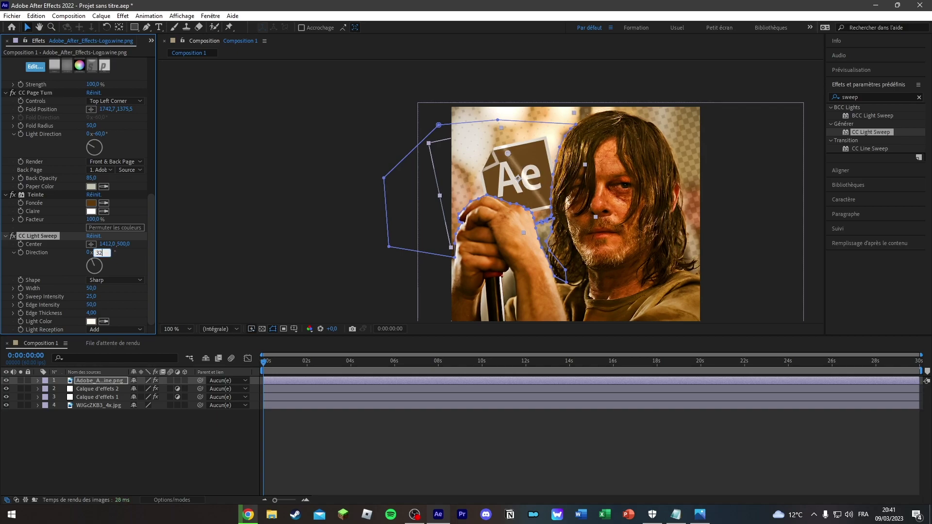
pyautogui.press('Return')
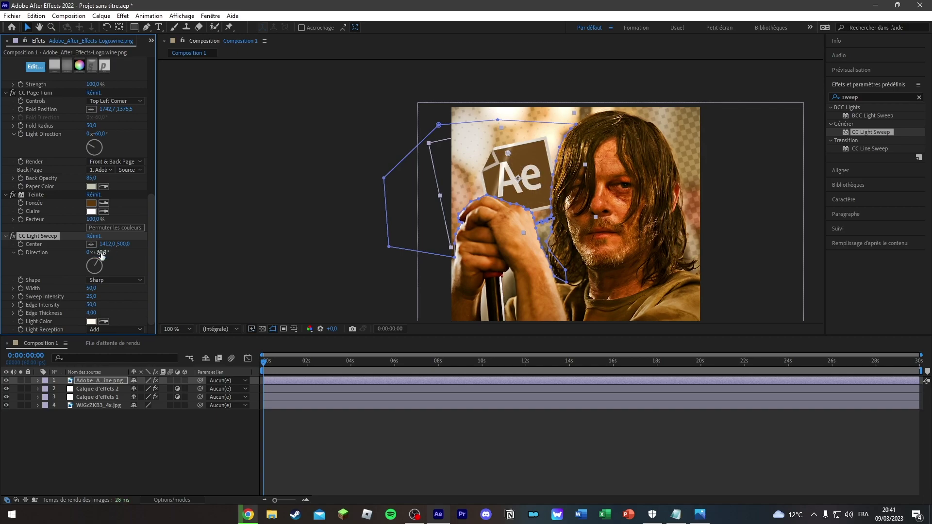
pyautogui.moveTo(101, 253); pyautogui.dragTo(76, 256)
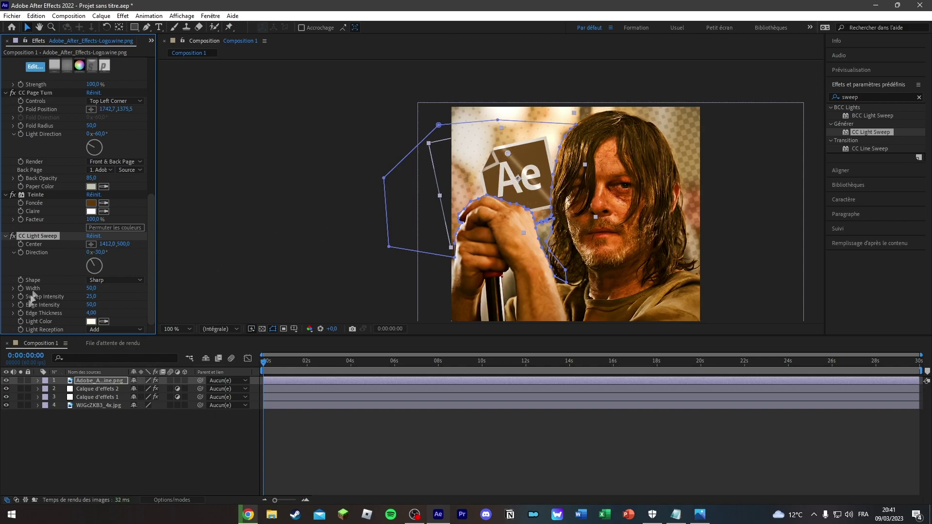
pyautogui.click(185, 202)
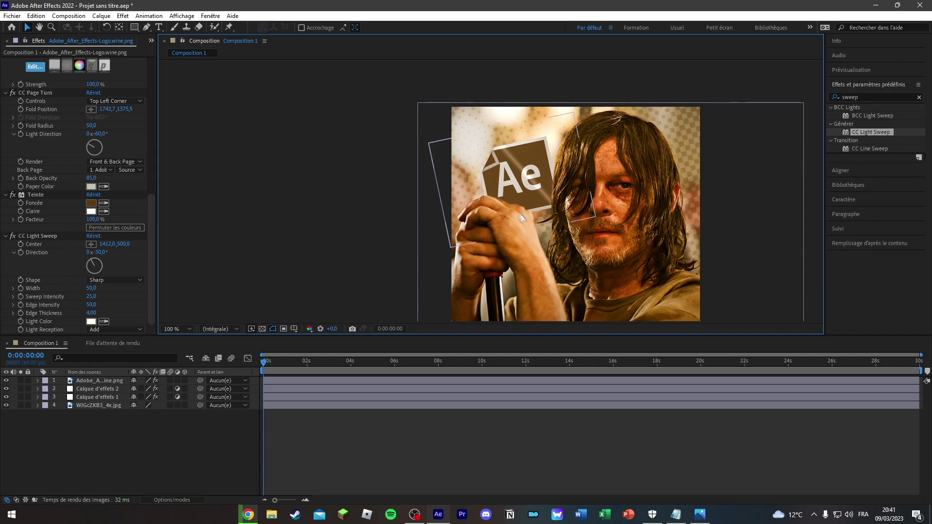
pyautogui.doubleClick(886, 94)
pyautogui.write('glow')
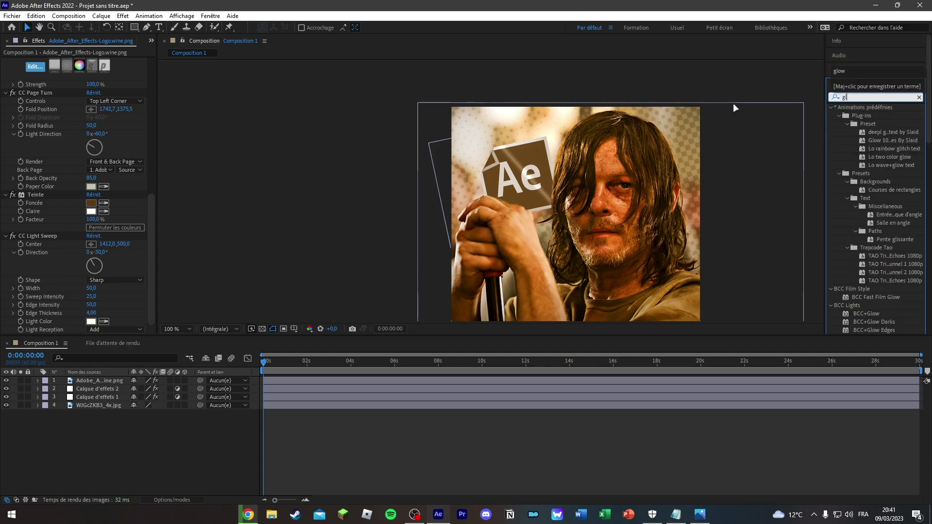
pyautogui.scroll(-1, 882, 269)
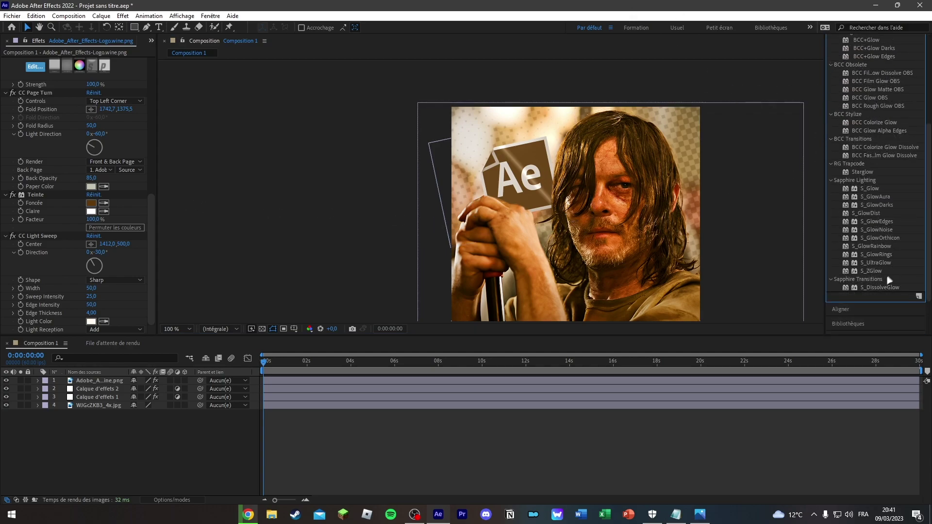
pyautogui.scroll(-2, 882, 268)
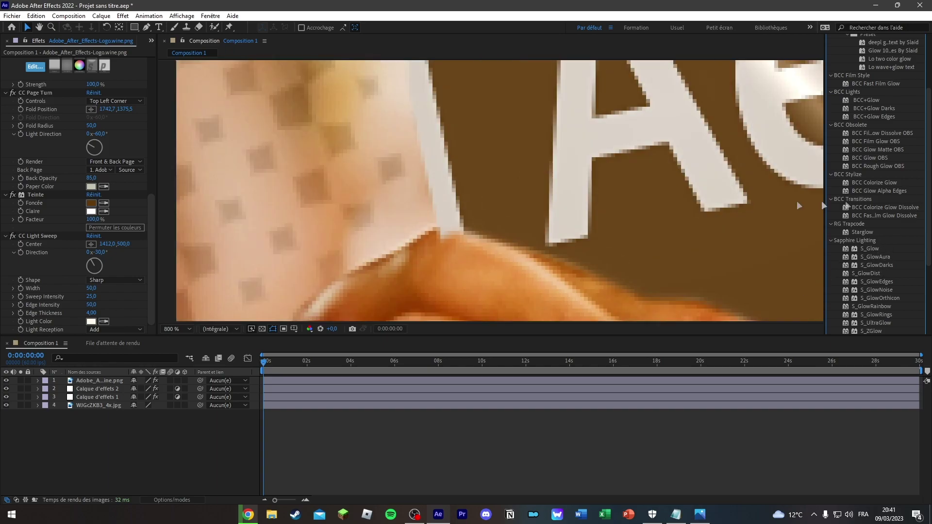
pyautogui.moveTo(817, 271); pyautogui.dragTo(688, 204)
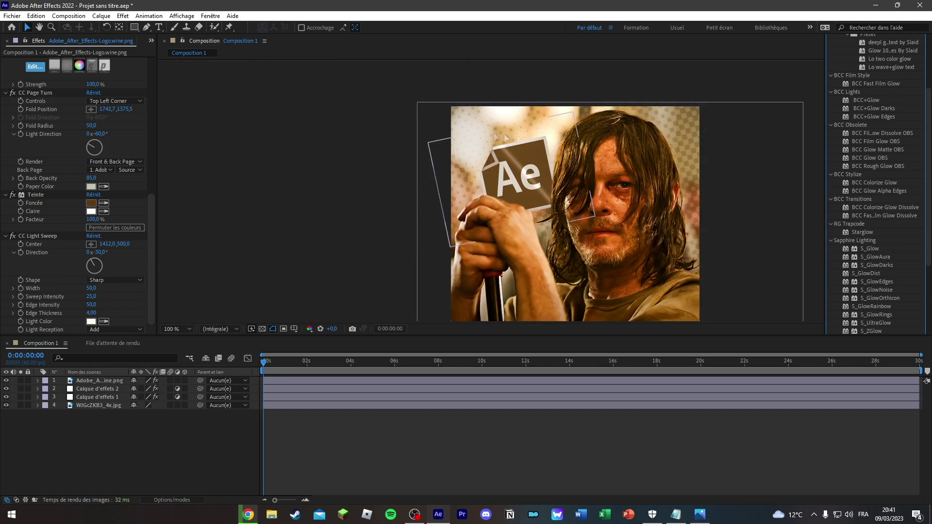
pyautogui.moveTo(337, 167); pyautogui.dragTo(249, 117)
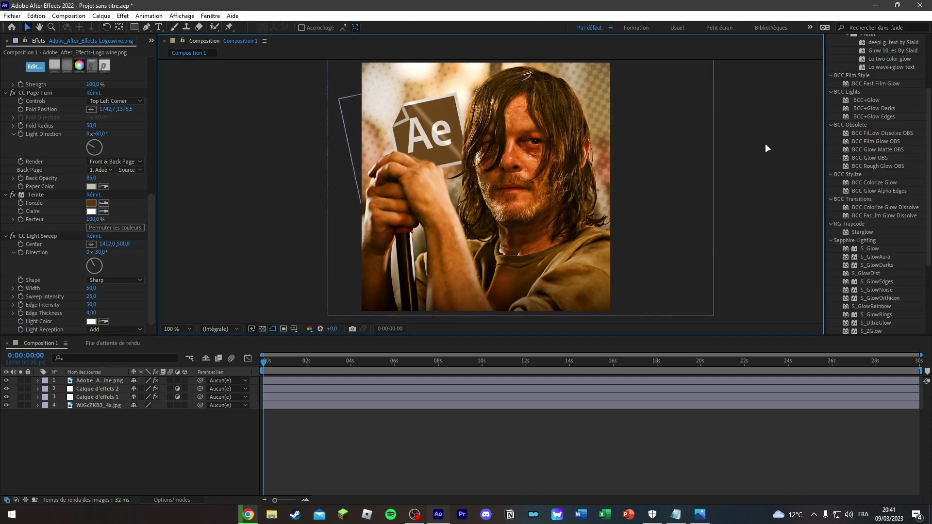
pyautogui.click(917, 97)
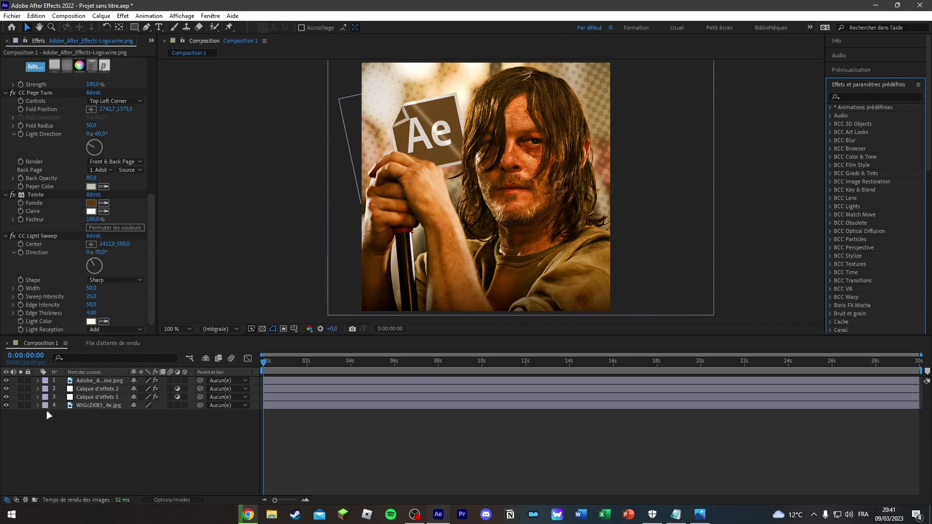
pyautogui.click(279, 519)
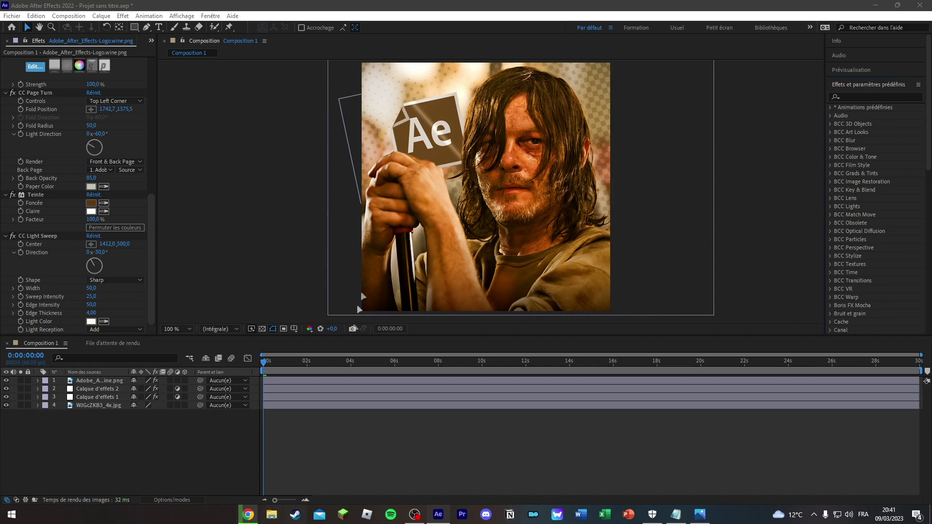
pyautogui.click(278, 130)
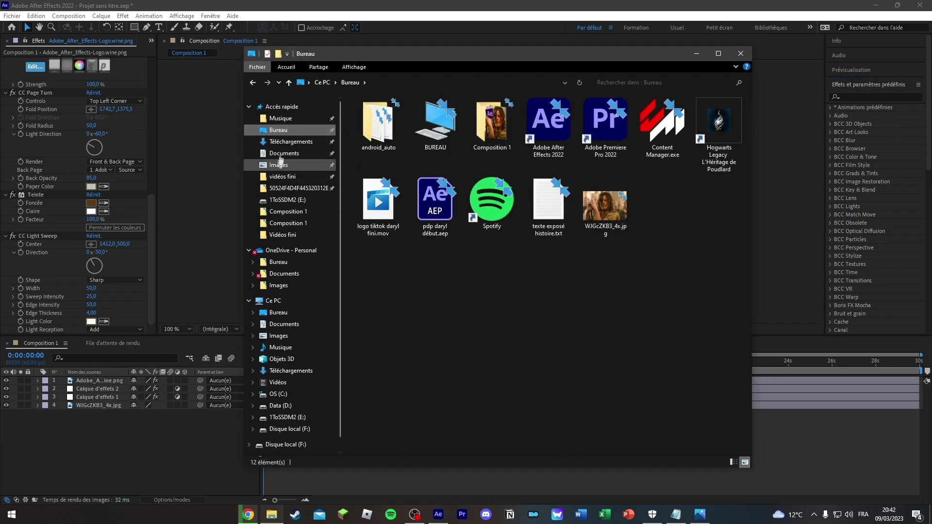
pyautogui.click(292, 142)
pyautogui.click(278, 130)
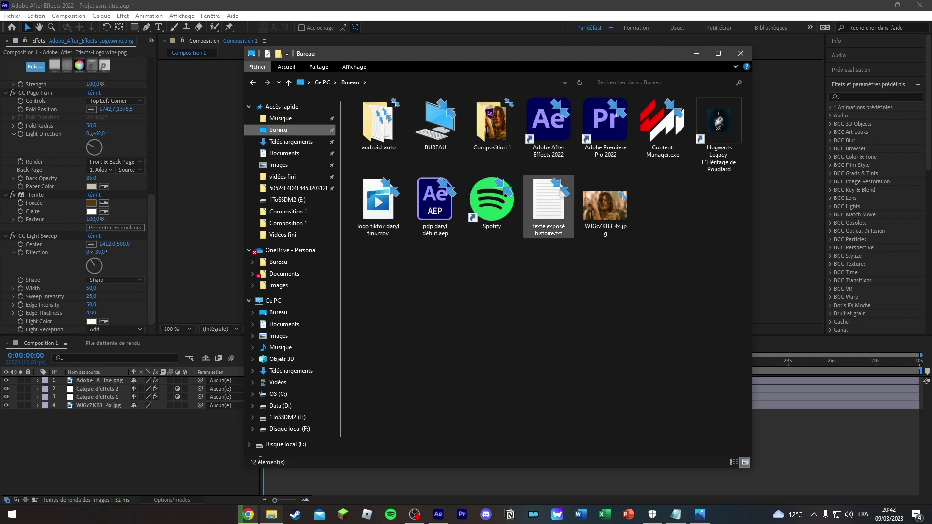
pyautogui.click(586, 209)
pyautogui.click(701, 48)
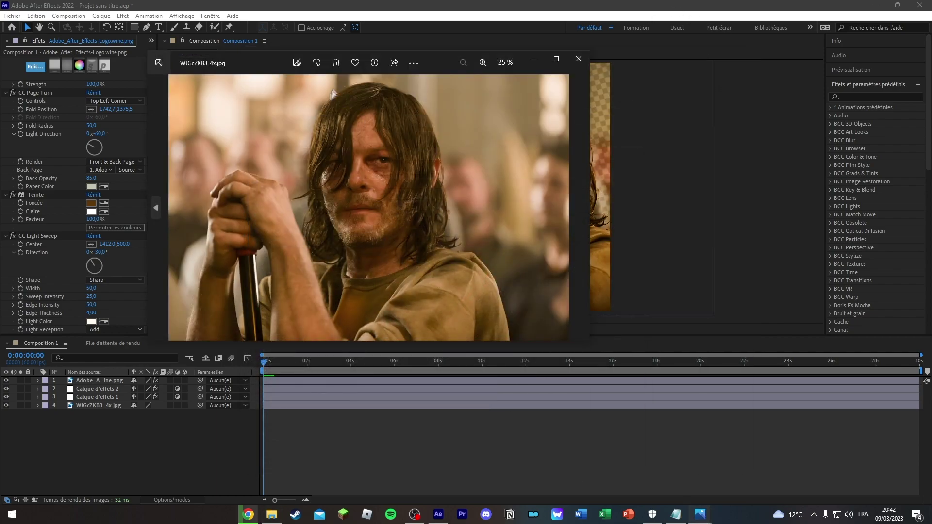
pyautogui.moveTo(429, 64); pyautogui.dragTo(186, 61)
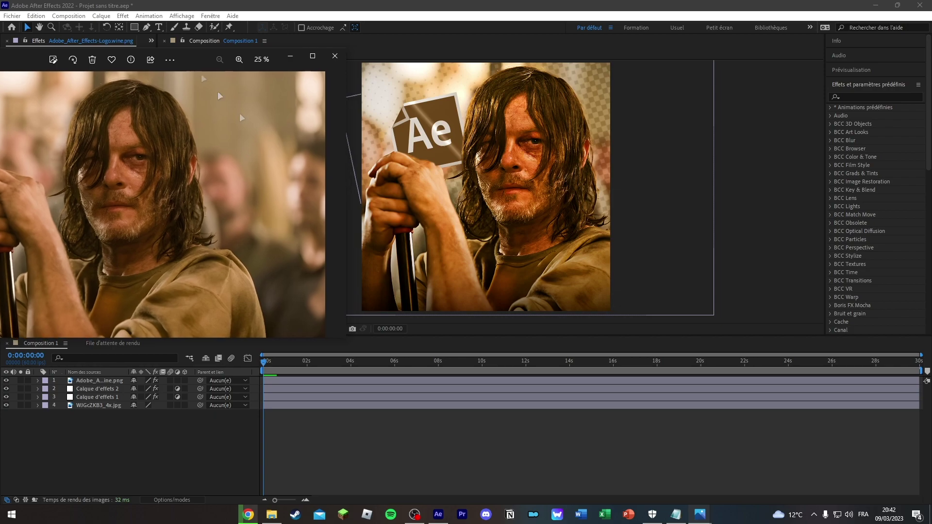
pyautogui.click(335, 56)
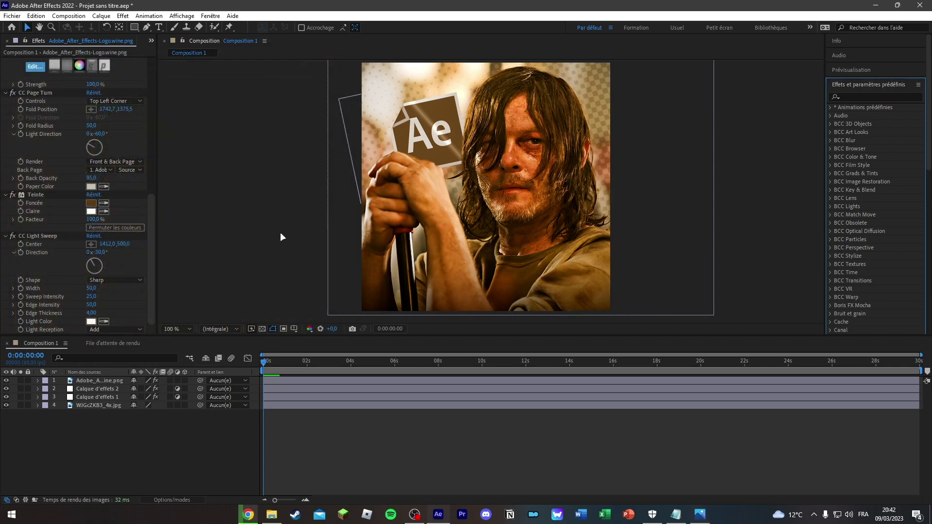
# Step: Add Composition 1 to the render queue with no layers selected
pyautogui.click(302, 397)
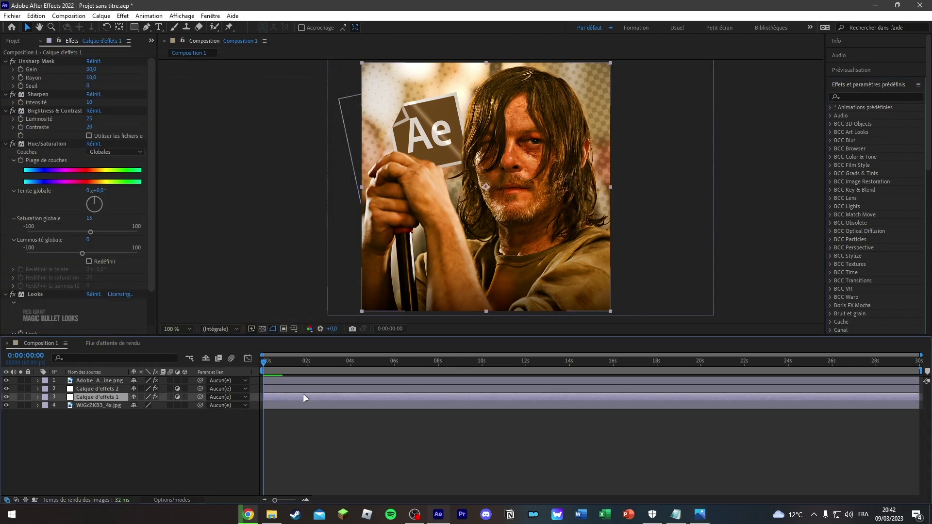
pyautogui.moveTo(179, 428); pyautogui.dragTo(103, 371)
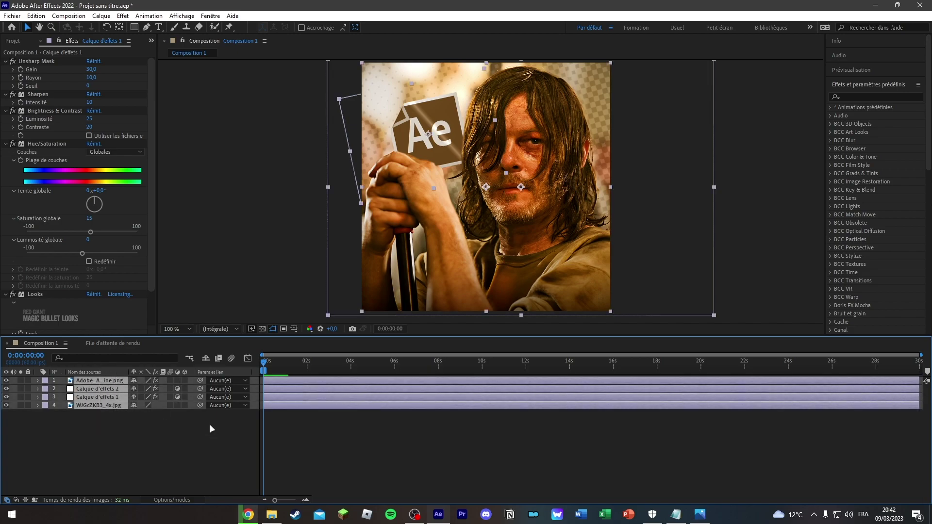
pyautogui.click(319, 449)
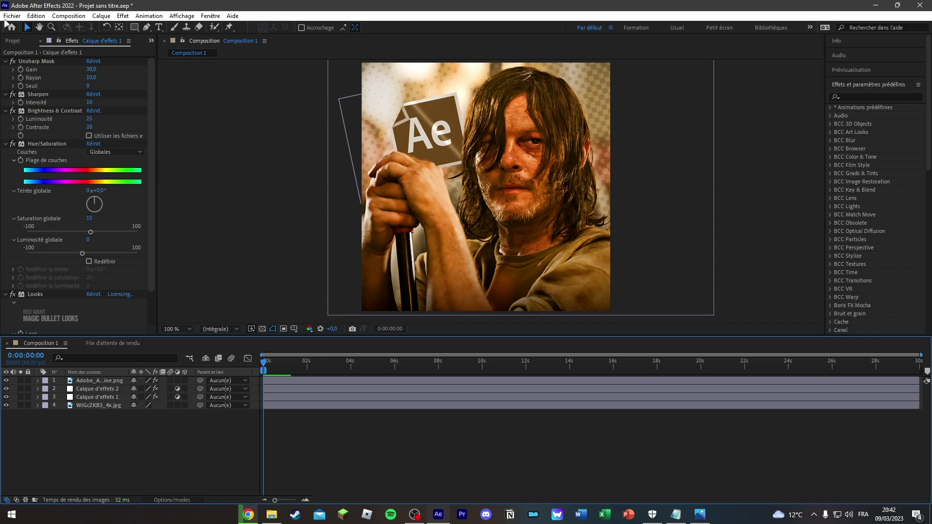
pyautogui.click(7, 16)
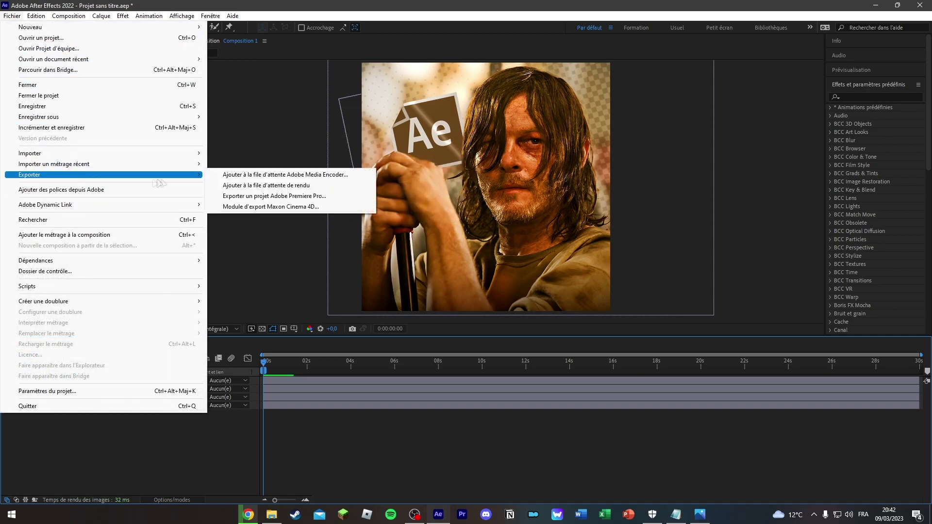
pyautogui.click(233, 185)
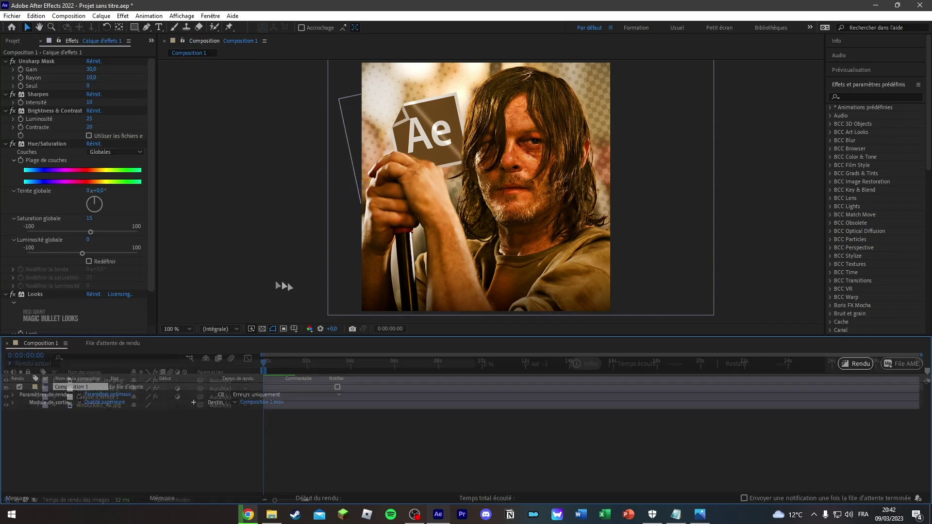
# Step: Set the output module format to PNG Sequence (Séquence PNG)
pyautogui.click(105, 402)
pyautogui.click(408, 137)
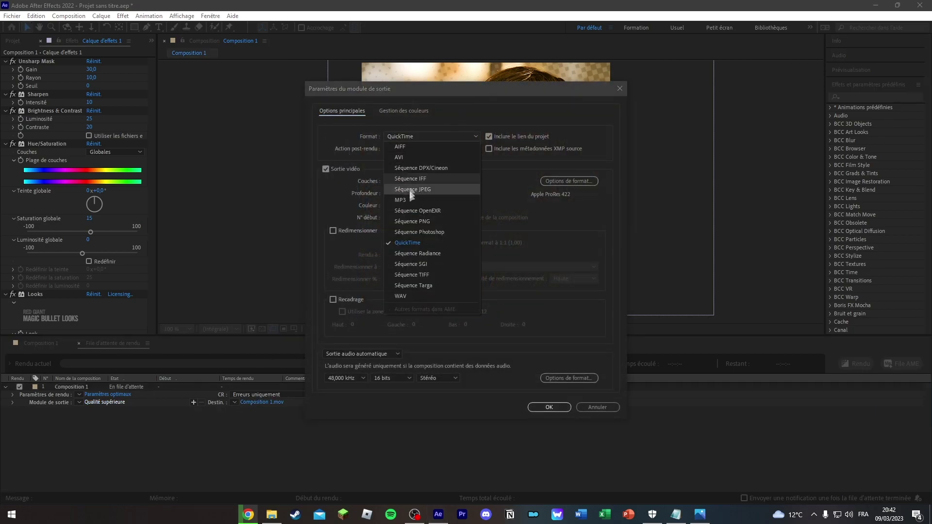
pyautogui.click(410, 220)
pyautogui.click(549, 407)
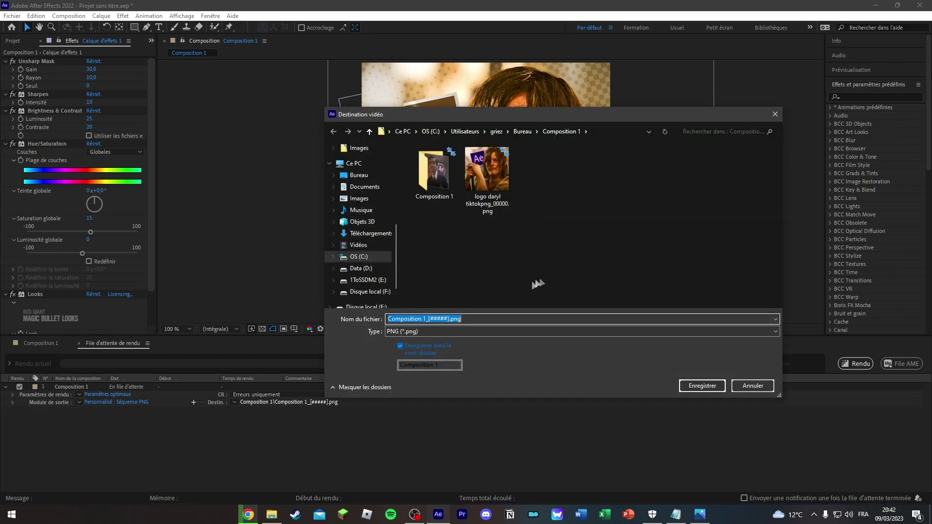
# Step: Keep the Composition 1 folder as destination, render, and minimize After Effects
pyautogui.click(695, 388)
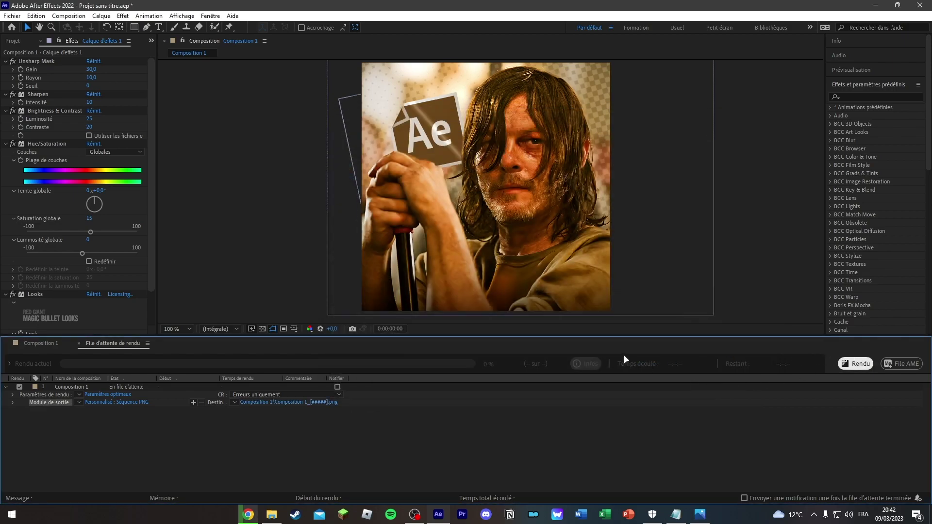
pyautogui.press('Return')
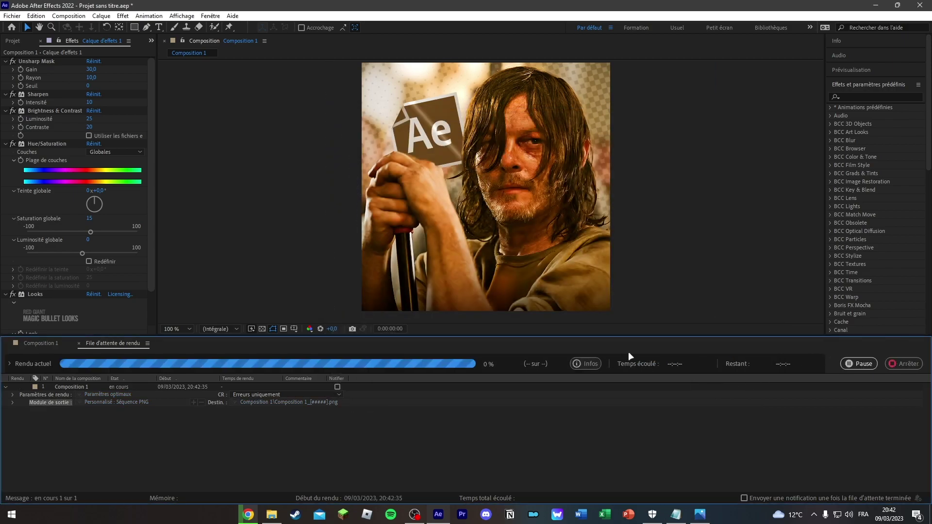
pyautogui.click(877, 5)
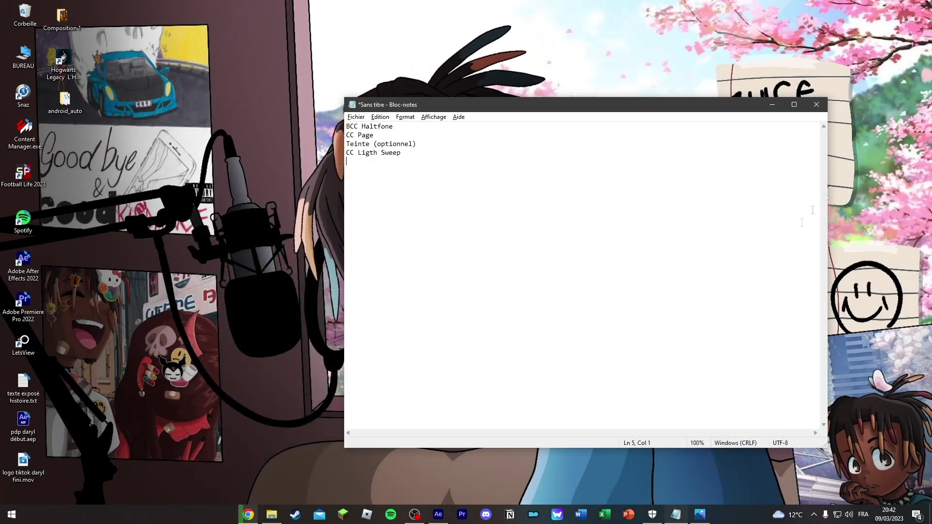
# Step: Minimize Notepad and open Composition 1_00000.png from the Composition 1 folders
pyautogui.click(772, 105)
pyautogui.doubleClick(62, 17)
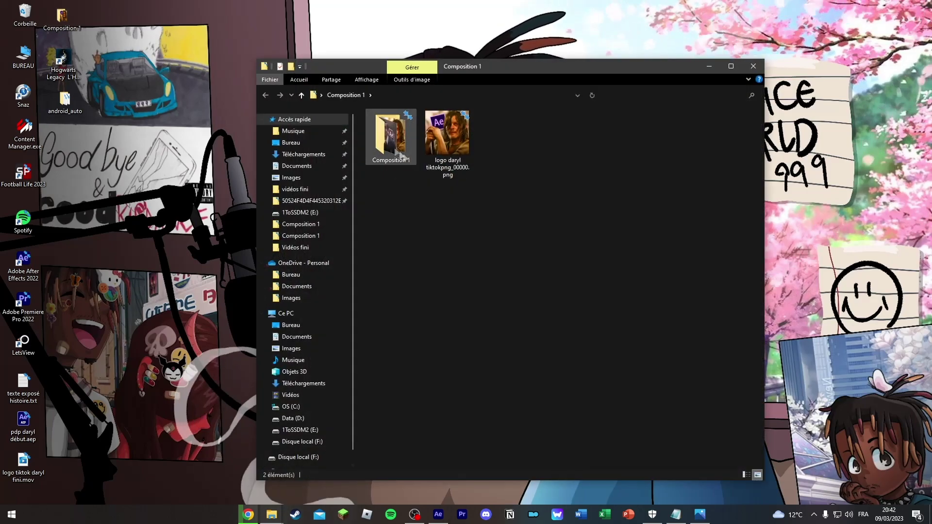
pyautogui.doubleClick(396, 145)
pyautogui.doubleClick(396, 146)
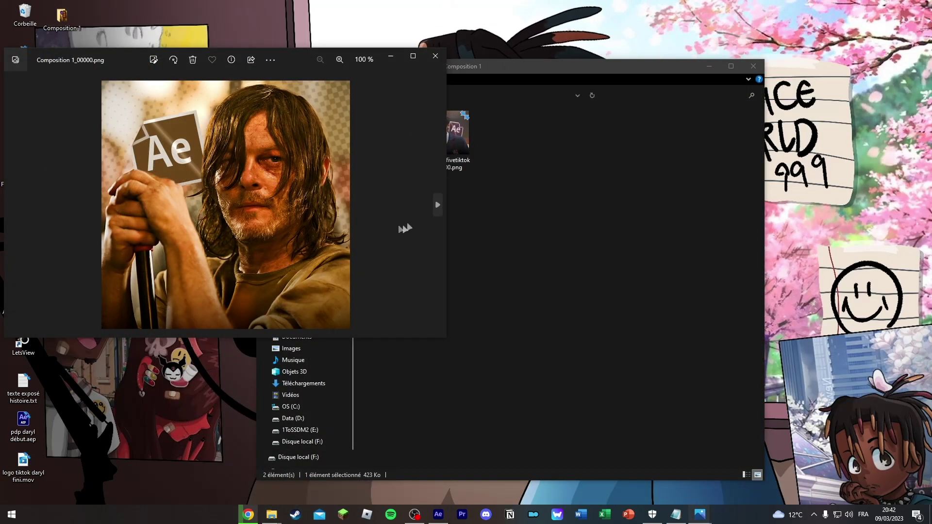
# Step: Preview the rendered image, then close Photos and the Explorer window
pyautogui.moveTo(309, 62); pyautogui.dragTo(579, 29)
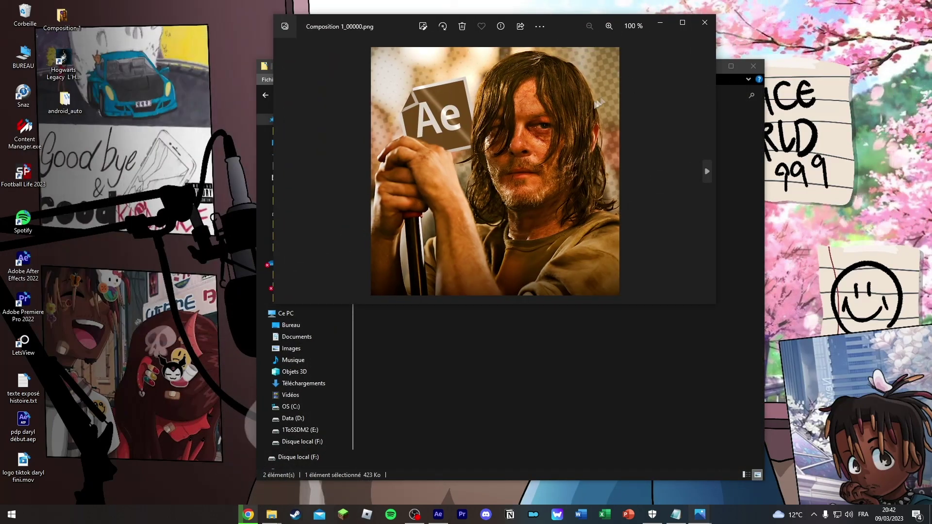
pyautogui.click(705, 22)
pyautogui.click(743, 68)
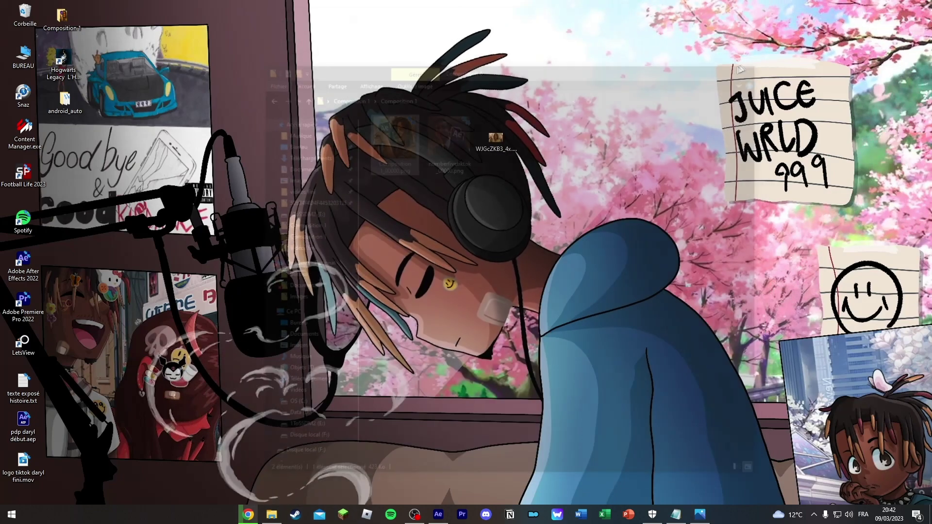
# Step: Move the WJGcZKB3_4x.jpg icon into the left column of desktop icons
pyautogui.moveTo(496, 141)
pyautogui.mouseDown()
pyautogui.moveTo(258, 152)
pyautogui.moveTo(53, 142)
pyautogui.mouseUp()
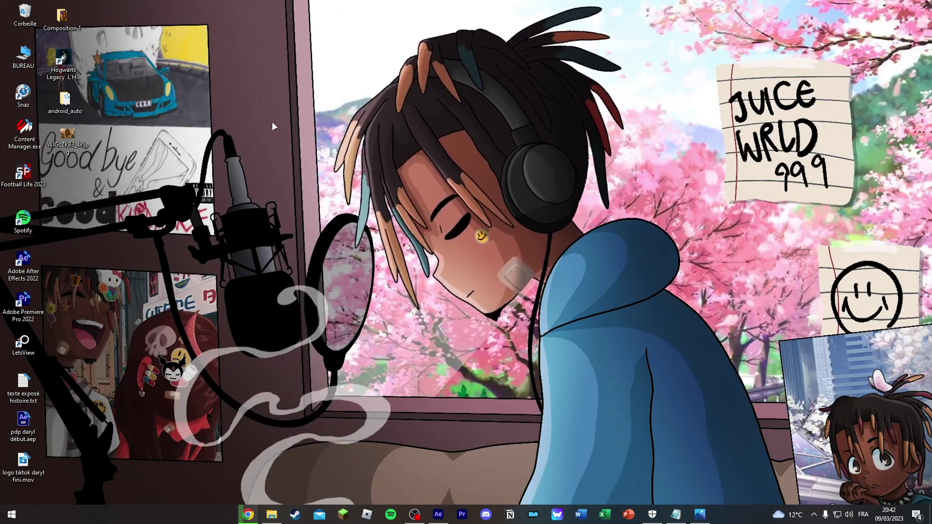